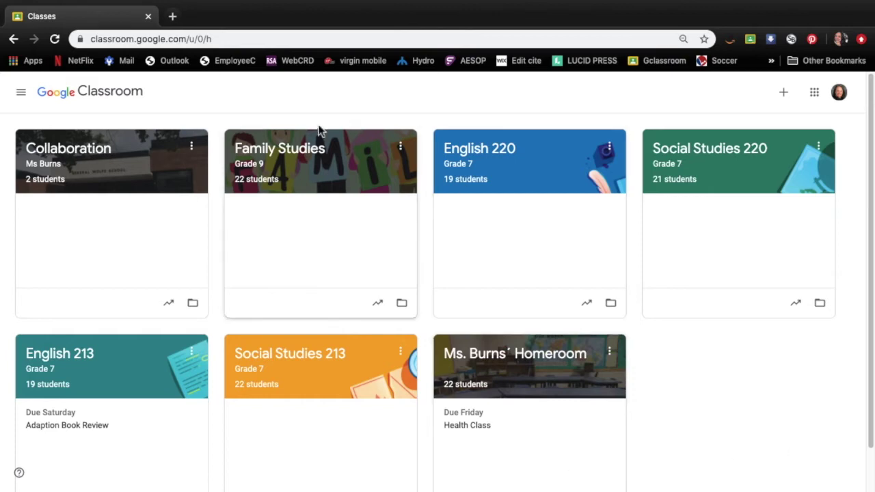
# Step: Open the instructions of the My Family Tree assignment from the Family Studies class's classwork
pyautogui.click(266, 172)
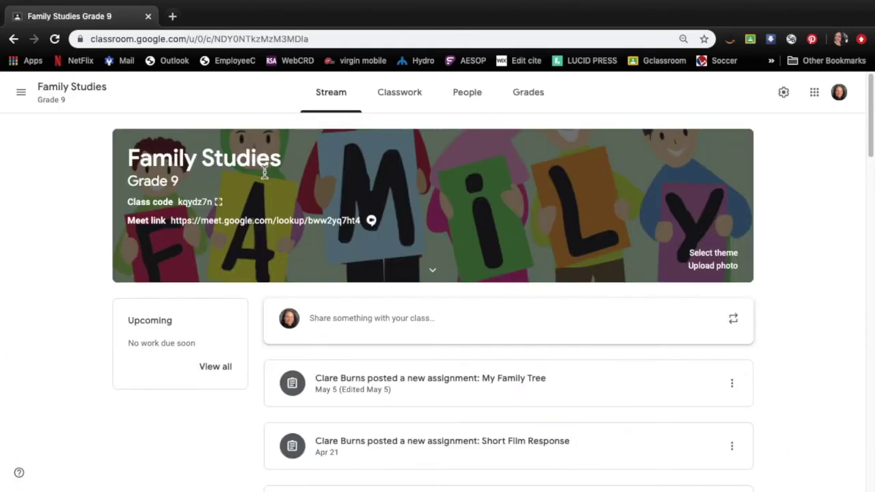
pyautogui.click(398, 91)
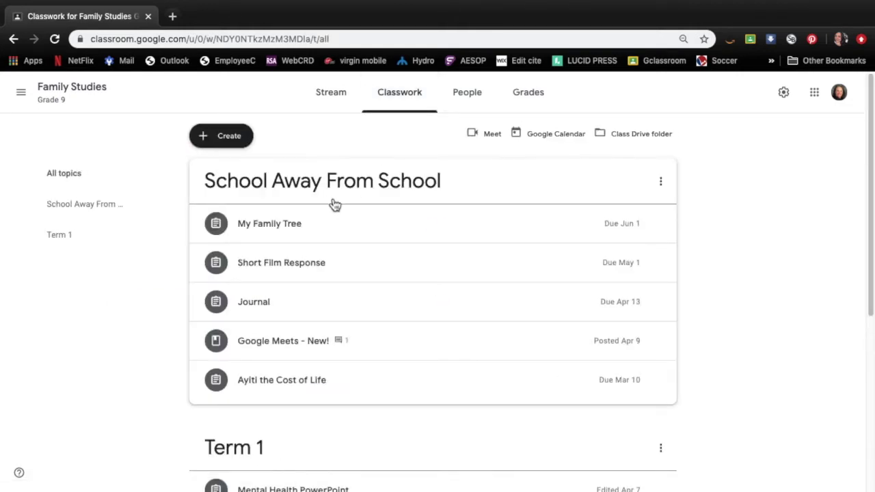
pyautogui.click(322, 236)
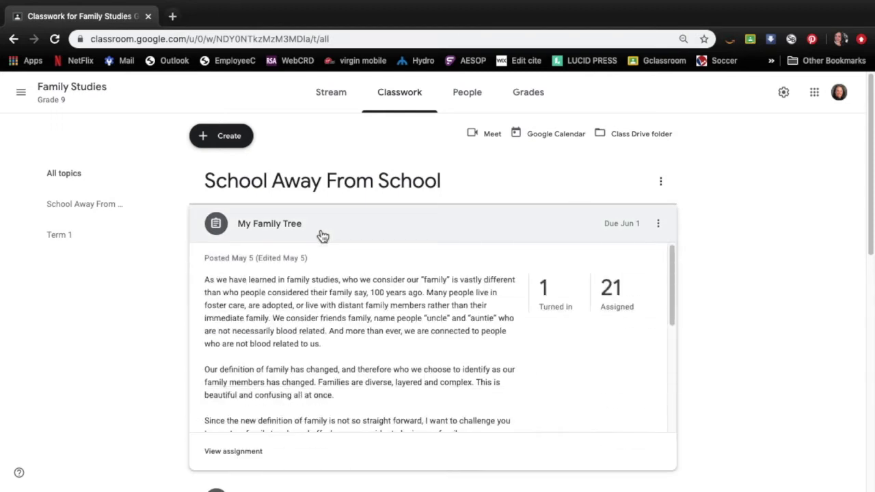
pyautogui.click(254, 451)
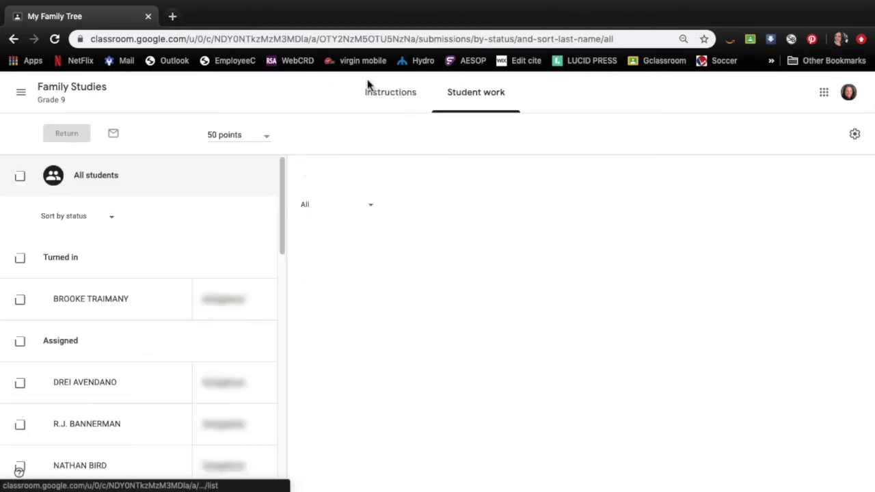
pyautogui.click(372, 90)
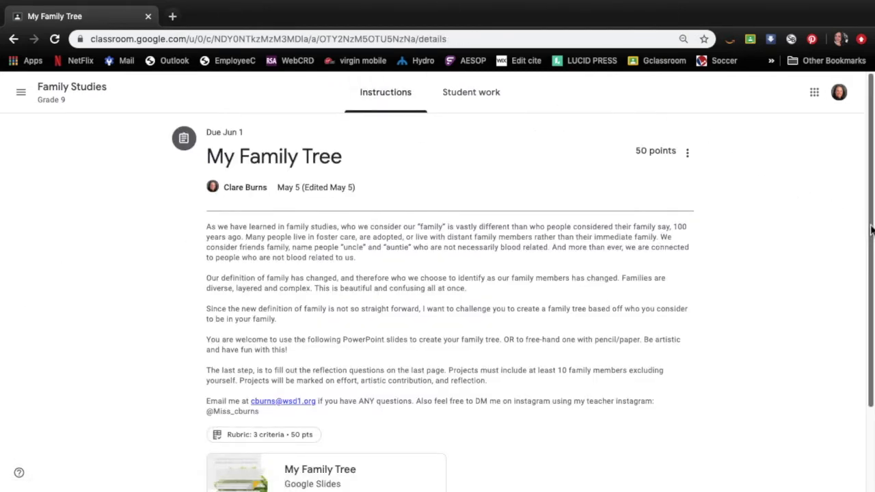
# Step: Open the Google Slides file attached to the assignment, hide its menus and adjust the zoom
pyautogui.moveTo(872, 229); pyautogui.dragTo(873, 255)
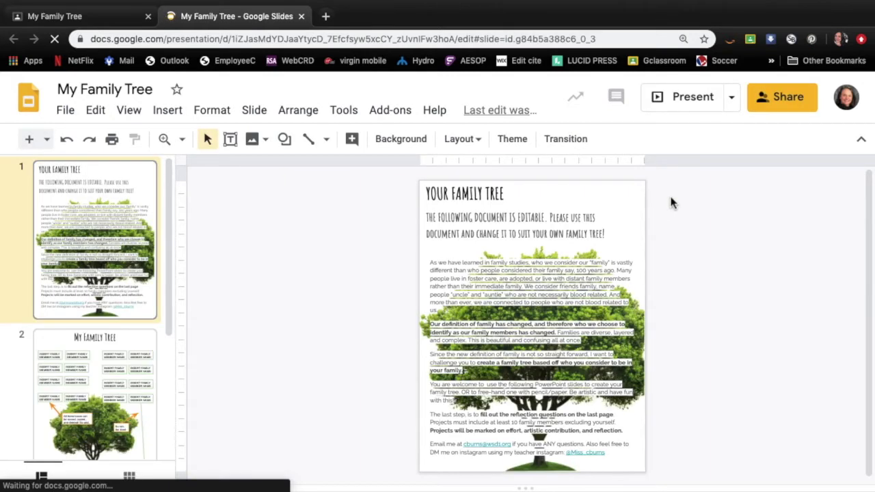
pyautogui.click(861, 140)
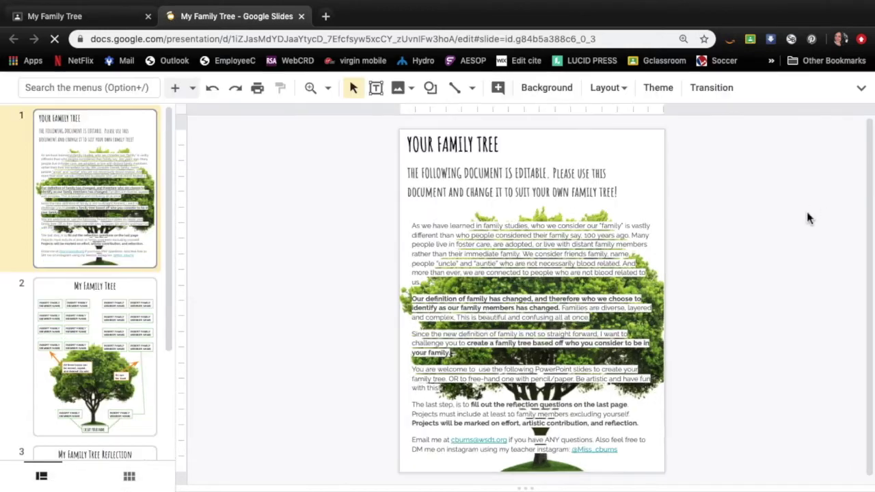
pyautogui.hotkey('ctrl', '-')
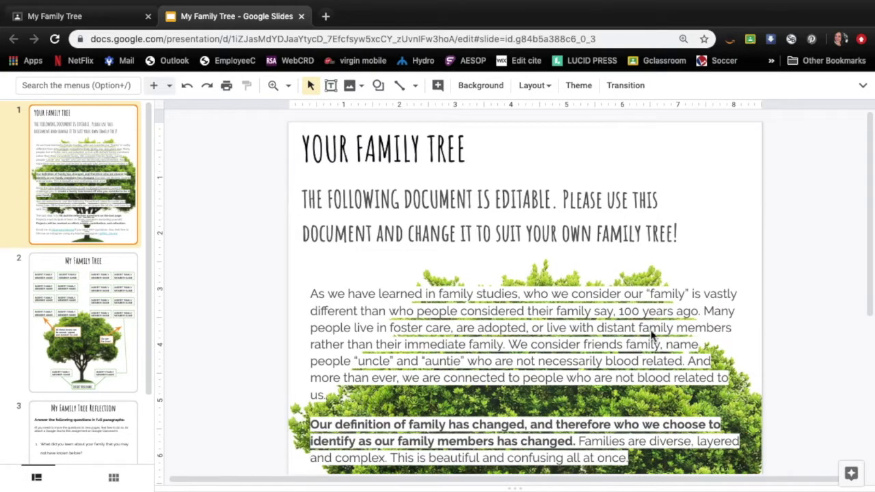
# Step: Return to the assignment page, open its rubric and review the Creativity, Reflection and Effort criteria
pyautogui.click(65, 20)
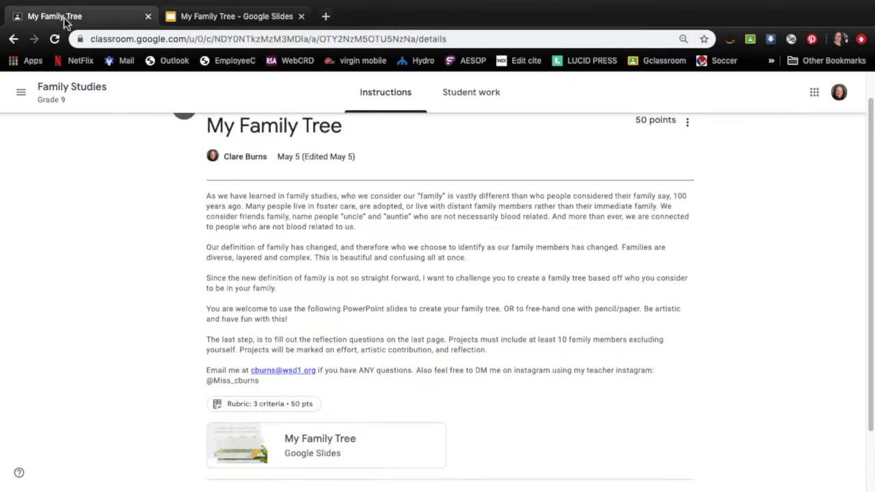
pyautogui.click(220, 405)
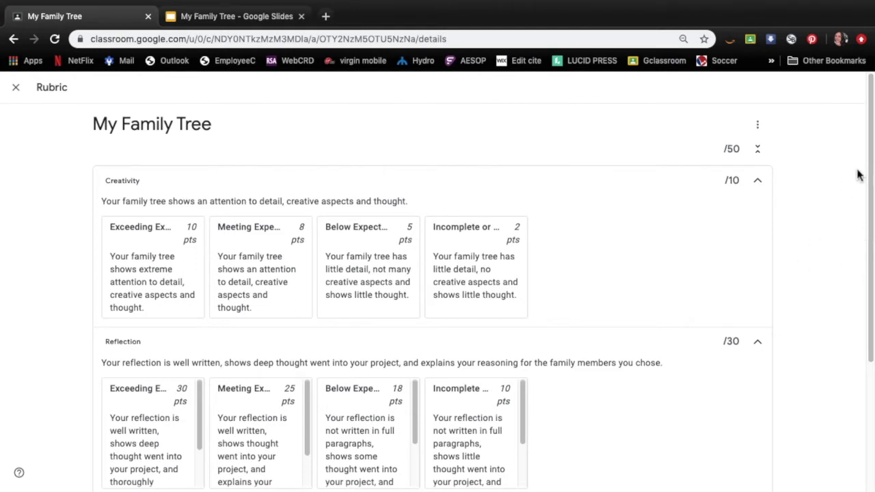
pyautogui.scroll(-2, 872, 171)
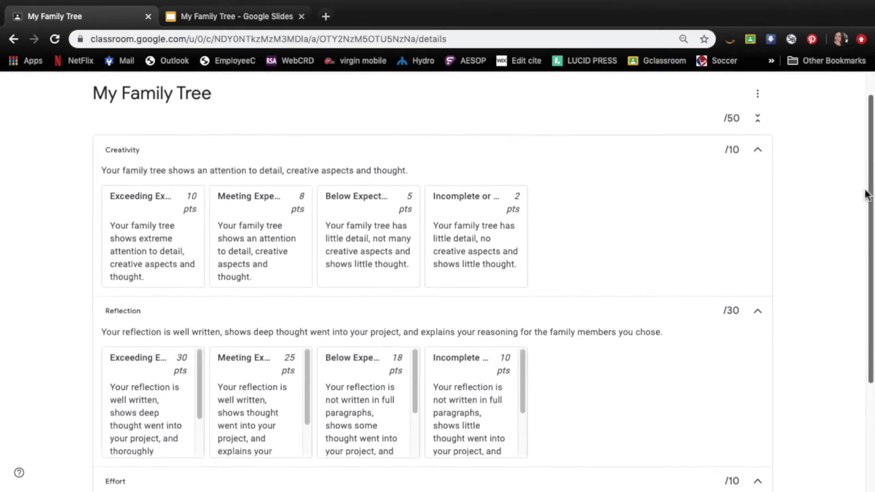
pyautogui.scroll(-2, 841, 213)
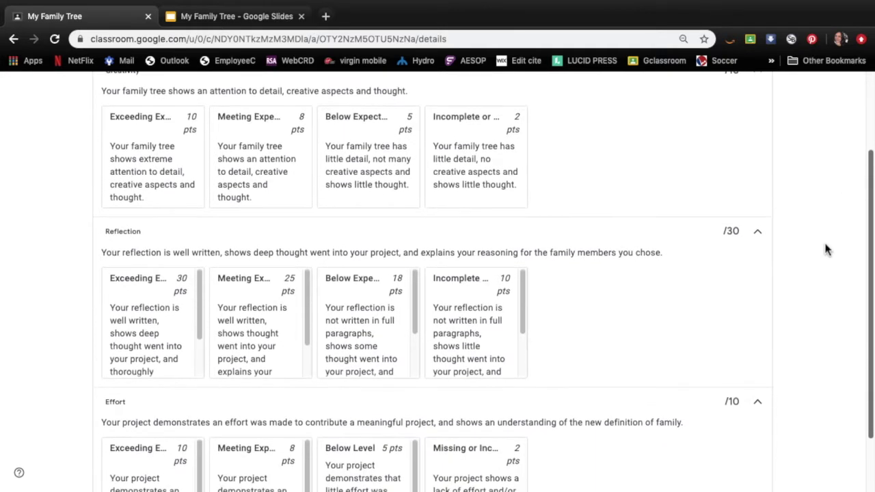
pyautogui.scroll(-3, 831, 267)
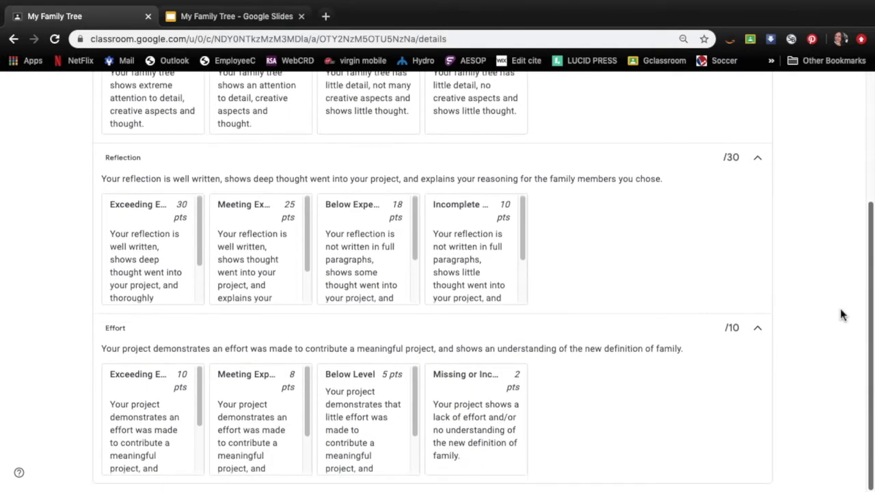
pyautogui.scroll(4, 851, 287)
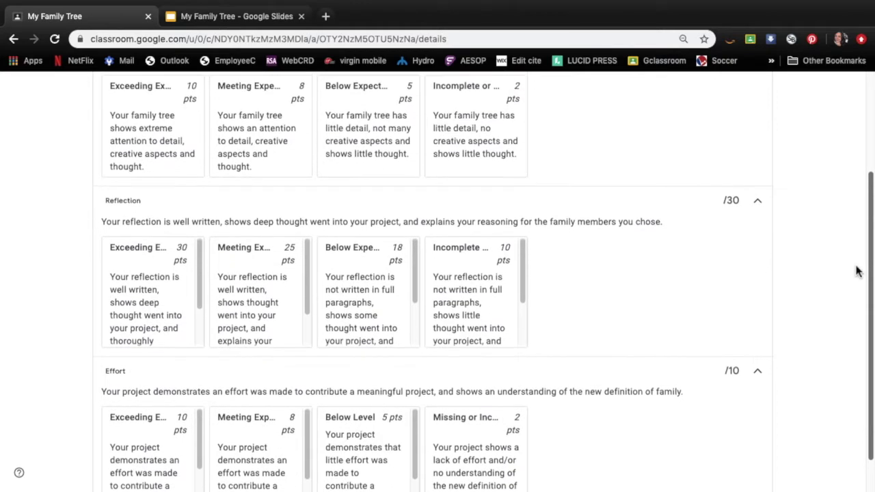
pyautogui.moveTo(868, 219); pyautogui.dragTo(858, 164)
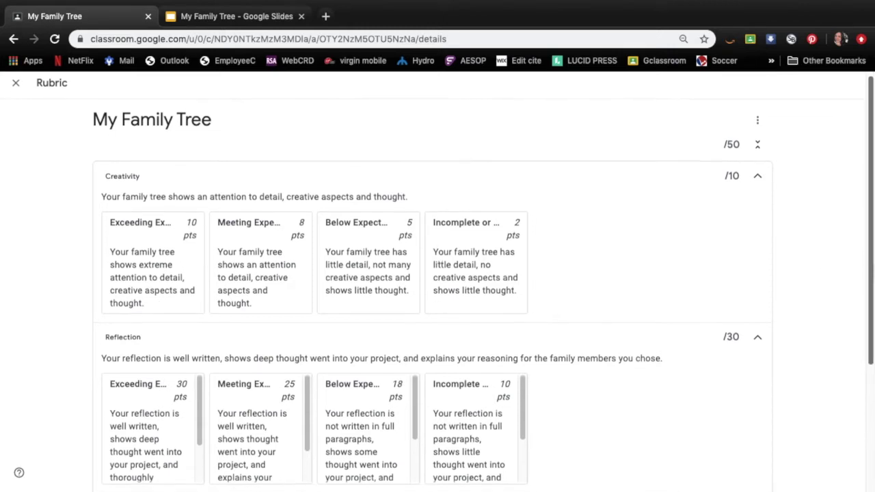
# Step: Read the full descriptions of the 30-point Reflection level and 10-point Effort level, and close the rubric
pyautogui.scroll(-3, 438, 280)
pyautogui.scroll(-2, 170, 254)
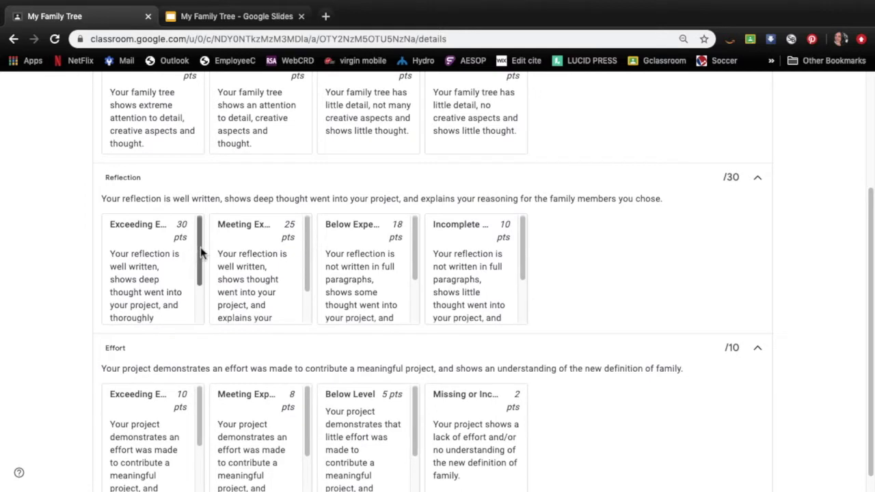
pyautogui.moveTo(199, 250); pyautogui.dragTo(211, 293)
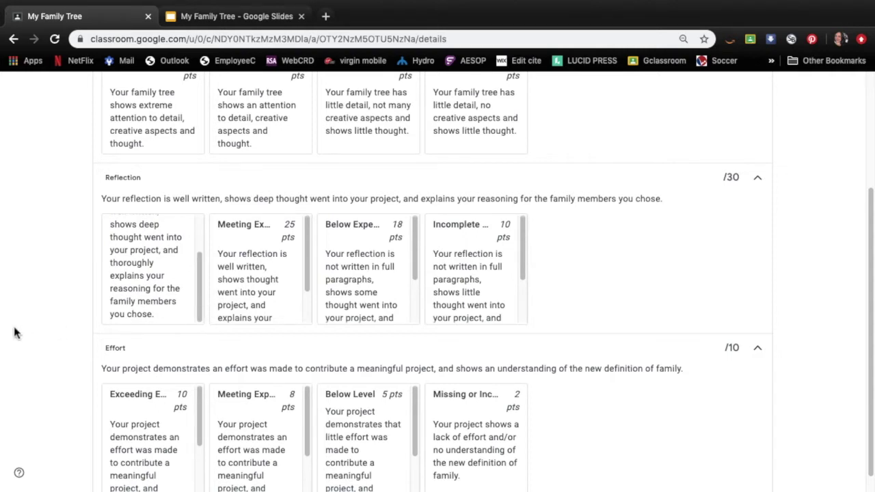
pyautogui.scroll(-1, 20, 331)
pyautogui.scroll(-1, 20, 330)
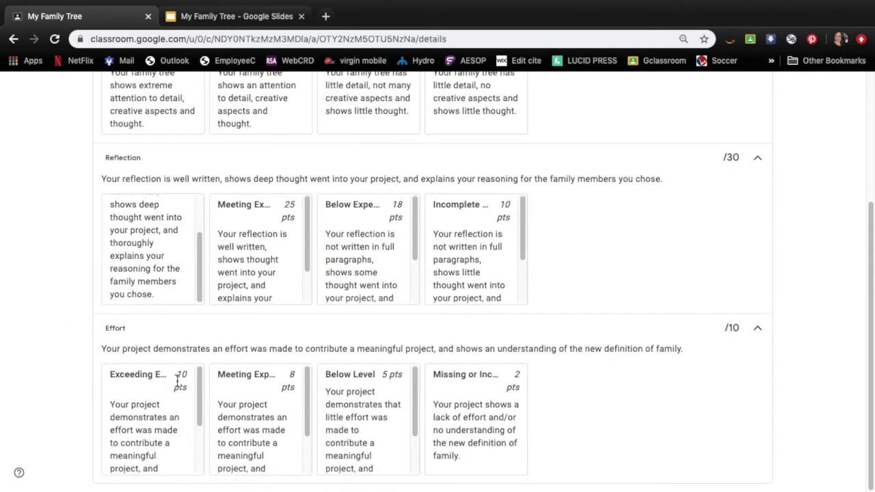
pyautogui.moveTo(200, 387); pyautogui.dragTo(225, 438)
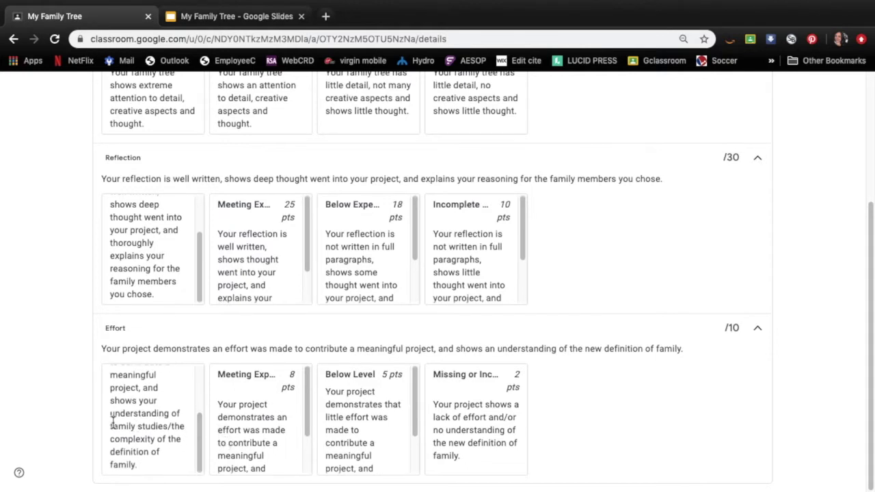
pyautogui.scroll(3, 867, 322)
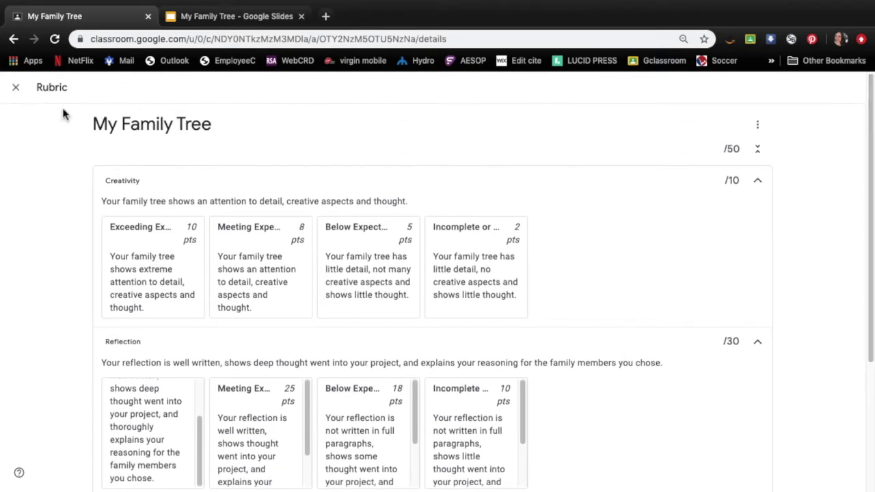
pyautogui.click(15, 90)
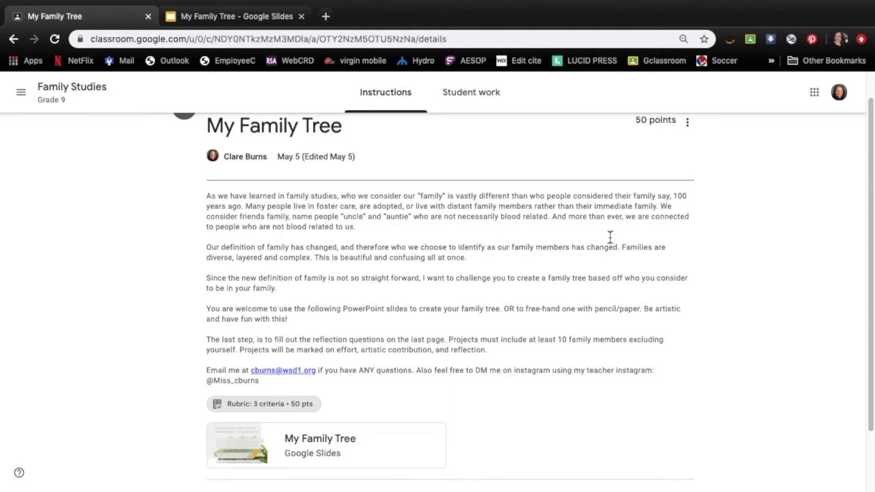
pyautogui.scroll(1, 873, 117)
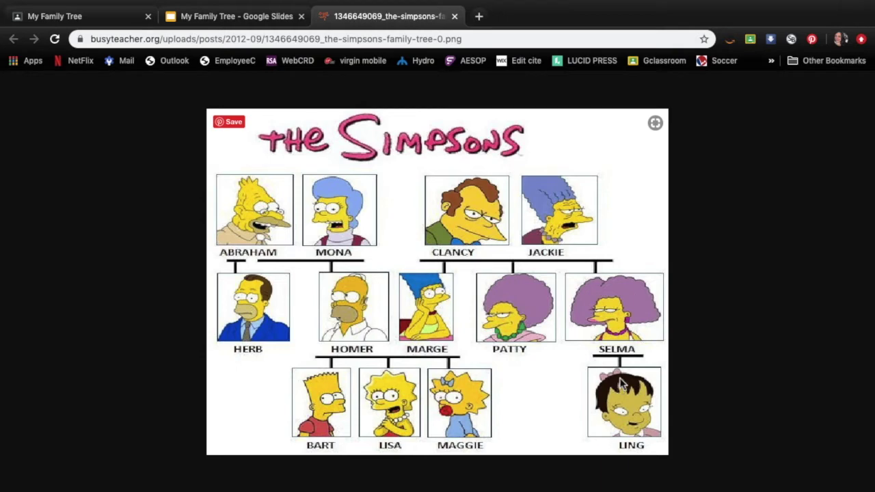
# Step: Close the Simpsons family tree image and read the instructions on the first slide of the My Family Tree presentation through to the end
pyautogui.press('super+w')
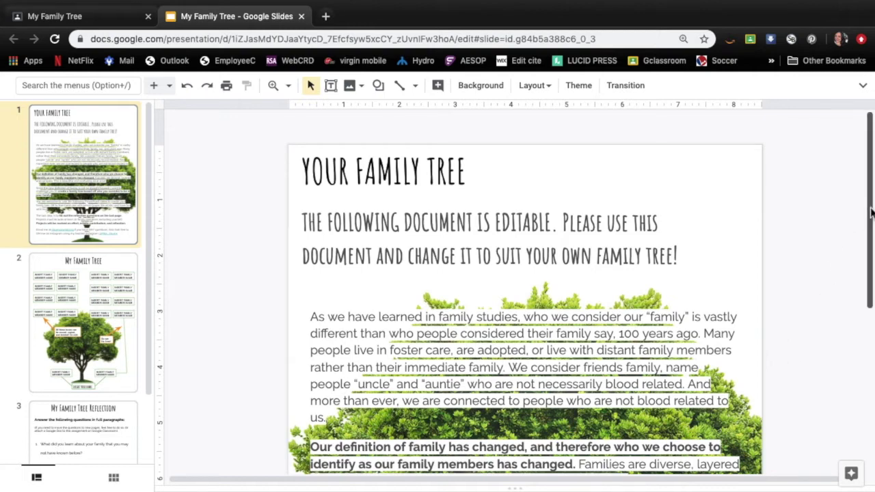
pyautogui.scroll(-3, 870, 213)
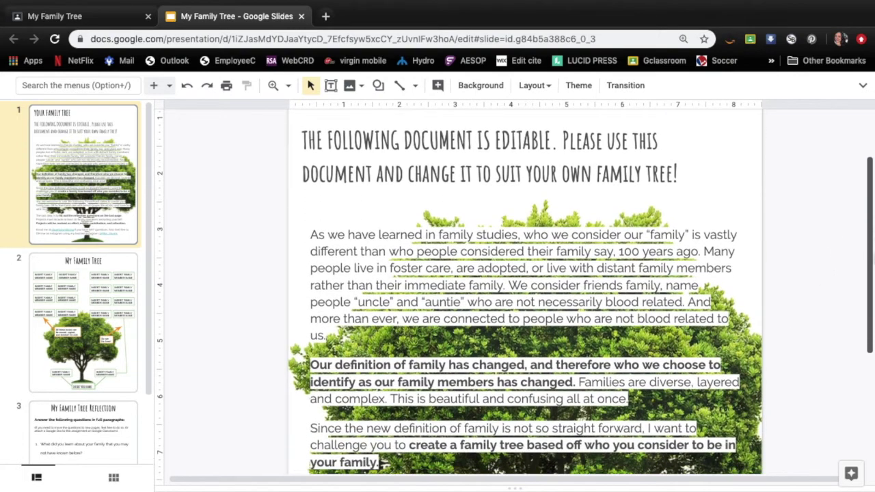
pyautogui.scroll(-2, 870, 213)
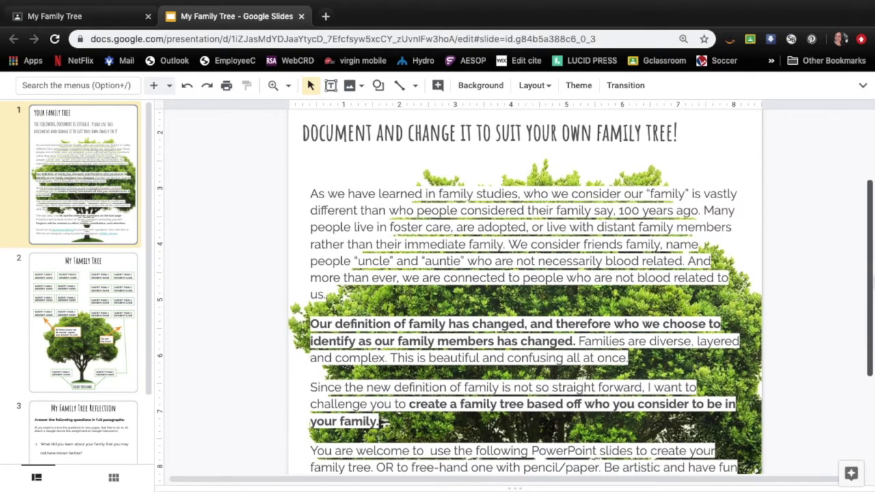
pyautogui.scroll(-1, 870, 213)
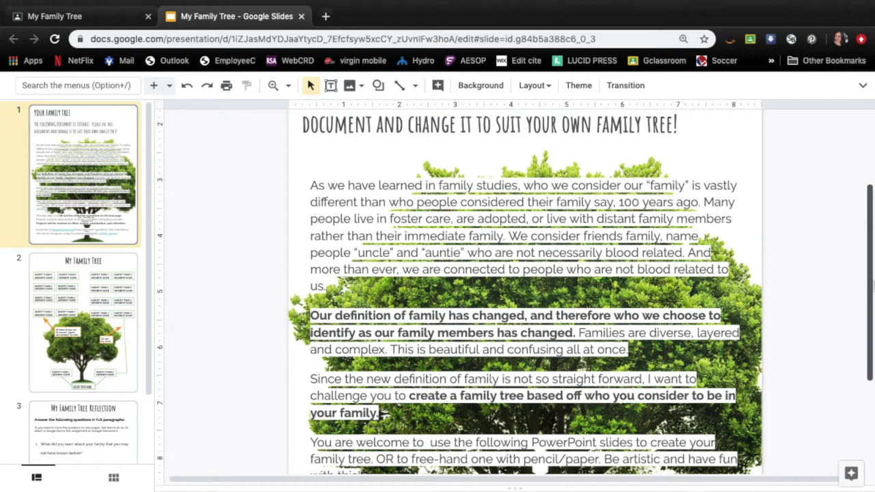
pyautogui.scroll(-1, 525, 308)
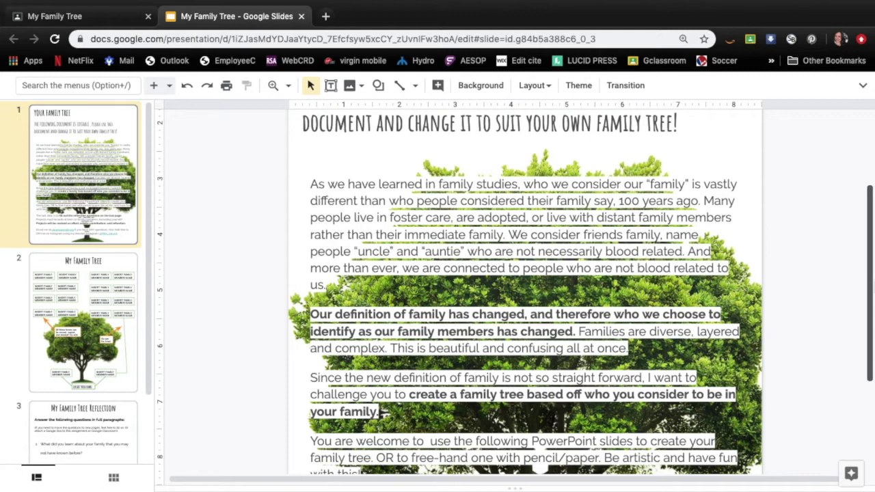
pyautogui.scroll(-3, 525, 294)
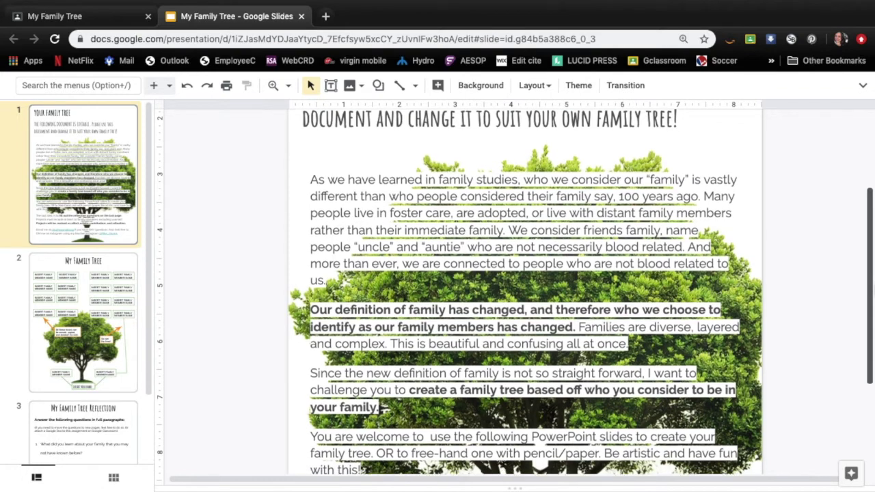
pyautogui.scroll(-1, 525, 292)
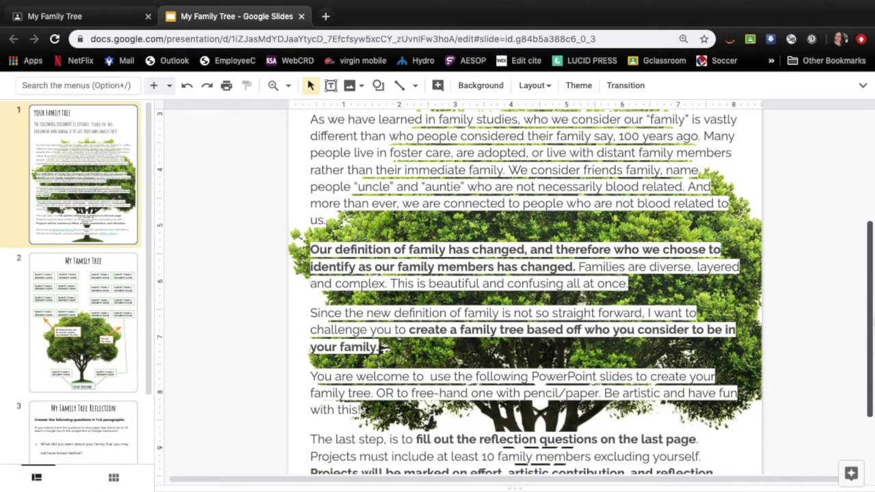
pyautogui.scroll(-1, 439, 254)
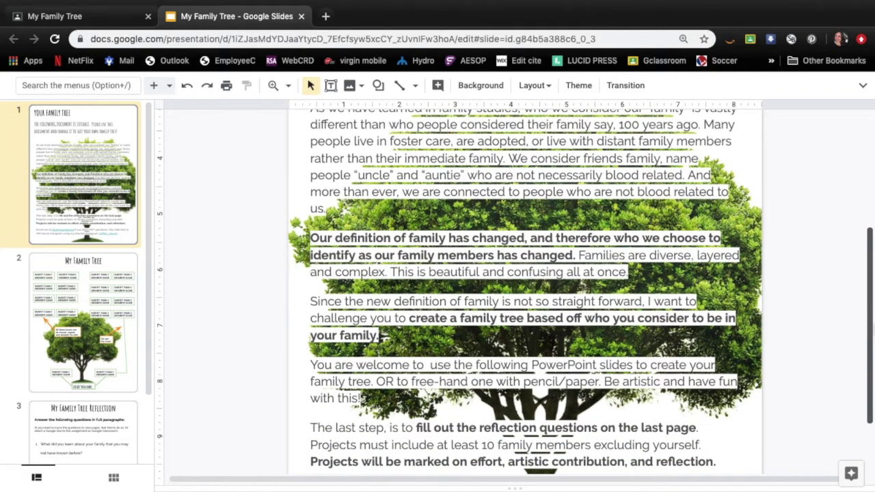
pyautogui.moveTo(874, 330); pyautogui.dragTo(873, 344)
pyautogui.scroll(-3, 873, 344)
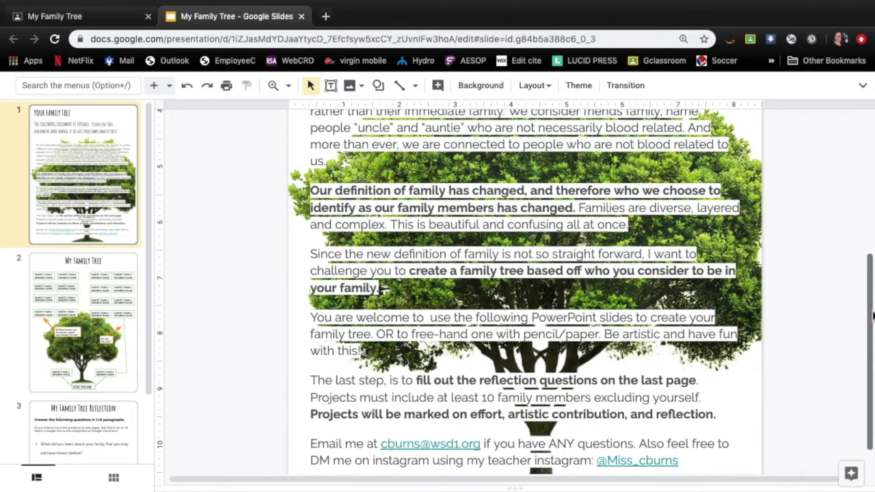
pyautogui.scroll(-1, 873, 314)
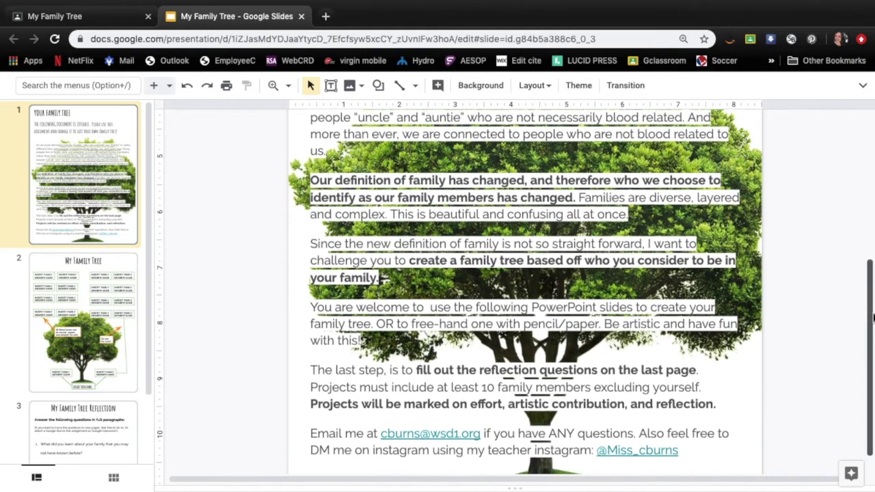
pyautogui.scroll(-2, 873, 315)
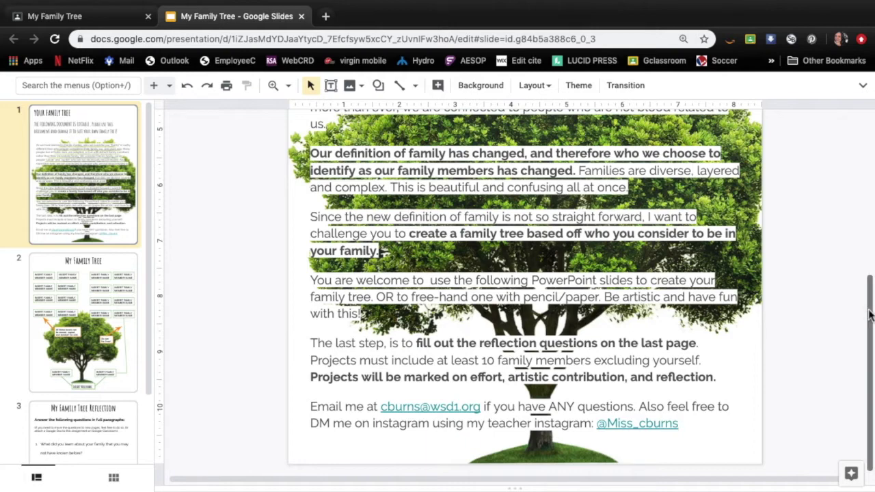
pyautogui.scroll(2, 868, 306)
pyautogui.moveTo(869, 306); pyautogui.dragTo(848, 344)
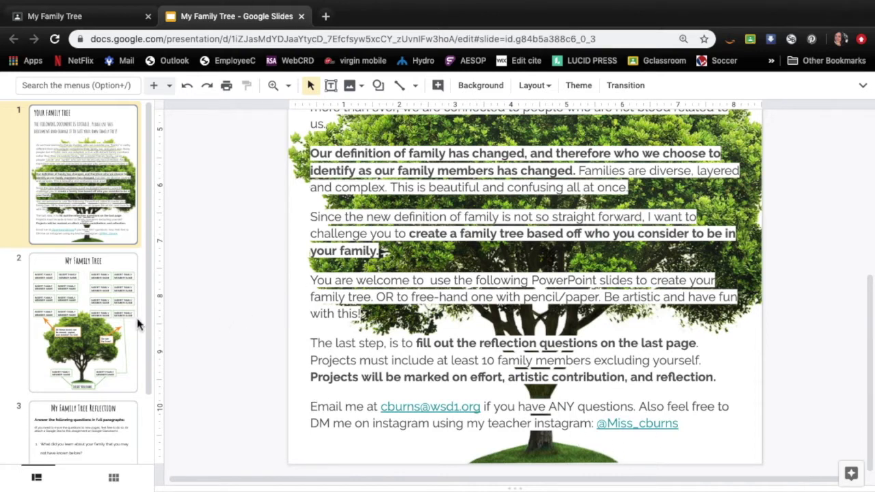
# Step: Open the second slide, My Family Tree, and look over its name boxes, connecting lines and editing notes
pyautogui.click(90, 301)
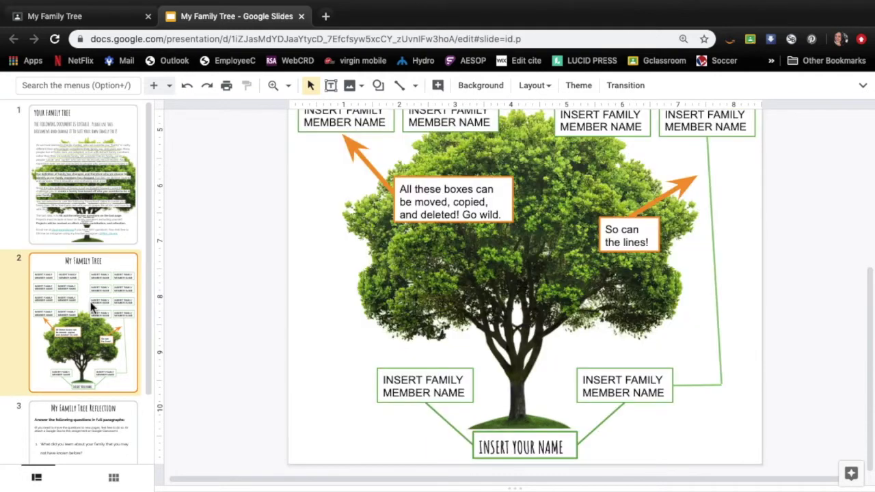
pyautogui.moveTo(873, 320); pyautogui.dragTo(860, 151)
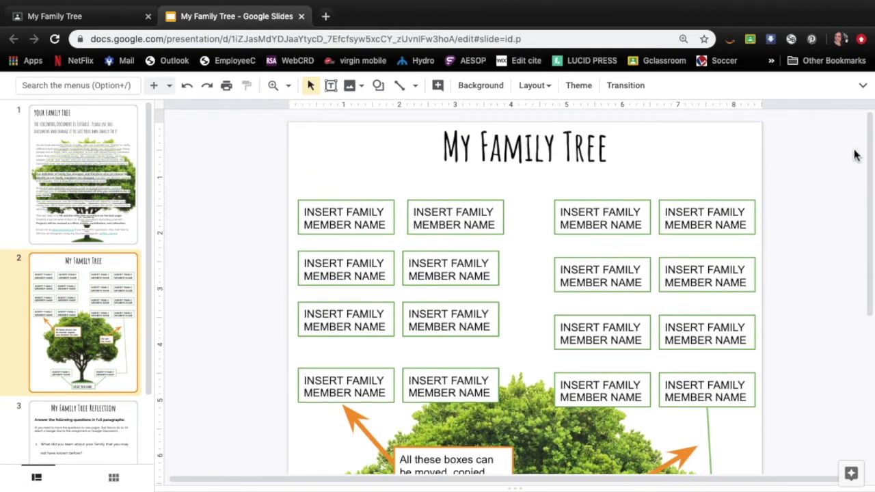
pyautogui.moveTo(870, 197); pyautogui.dragTo(870, 352)
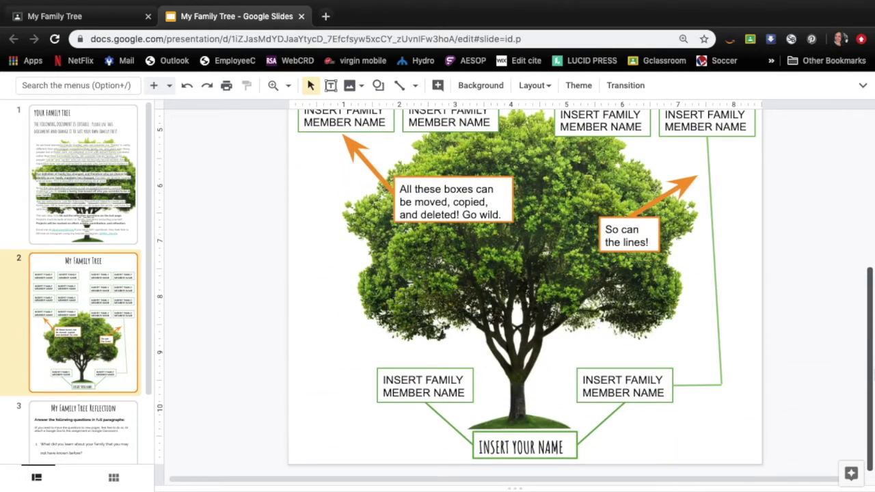
pyautogui.moveTo(870, 351); pyautogui.dragTo(848, 192)
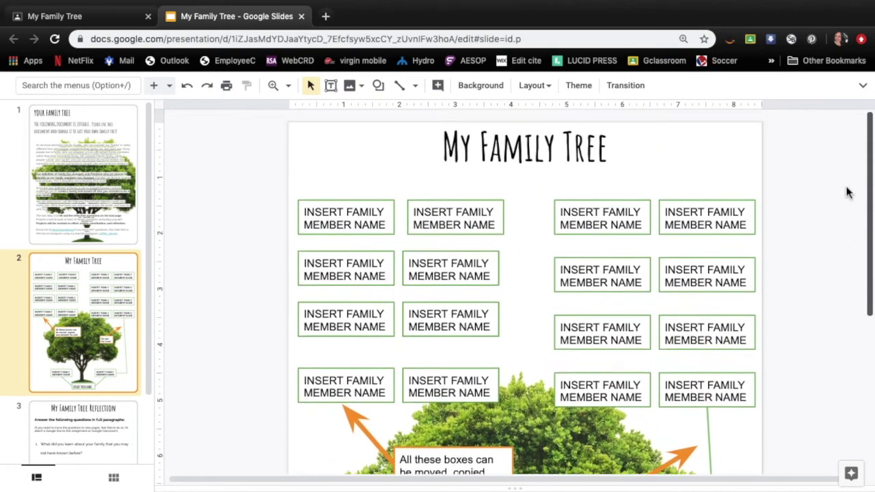
# Step: Open the My Family Tree Reflection slide and read the instructions above the questions
pyautogui.scroll(-2, 116, 367)
pyautogui.click(108, 364)
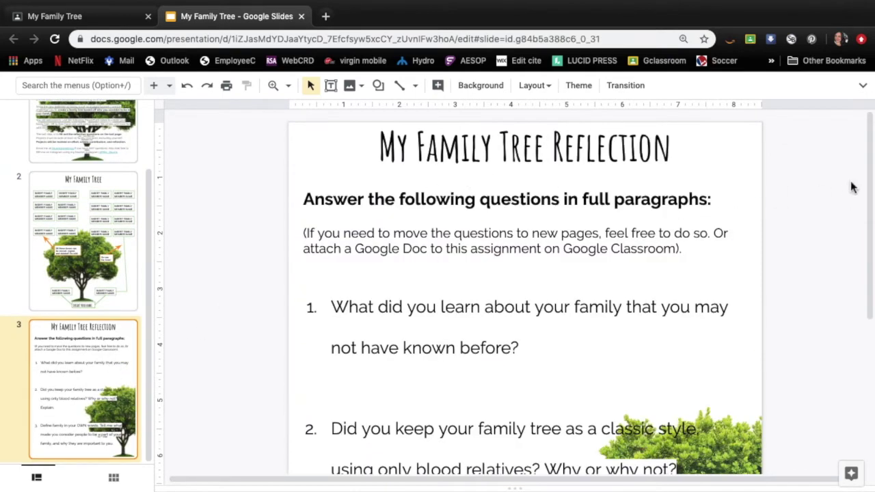
pyautogui.moveTo(873, 179); pyautogui.dragTo(860, 216)
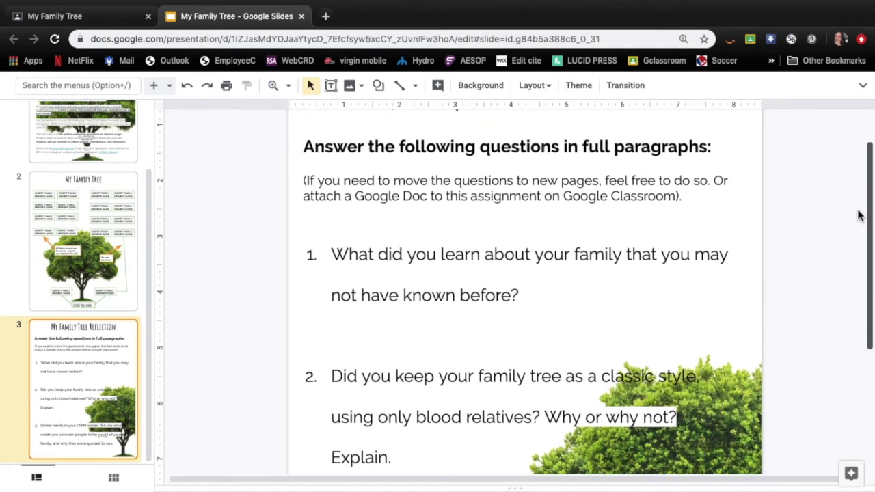
pyautogui.moveTo(860, 216); pyautogui.dragTo(669, 187)
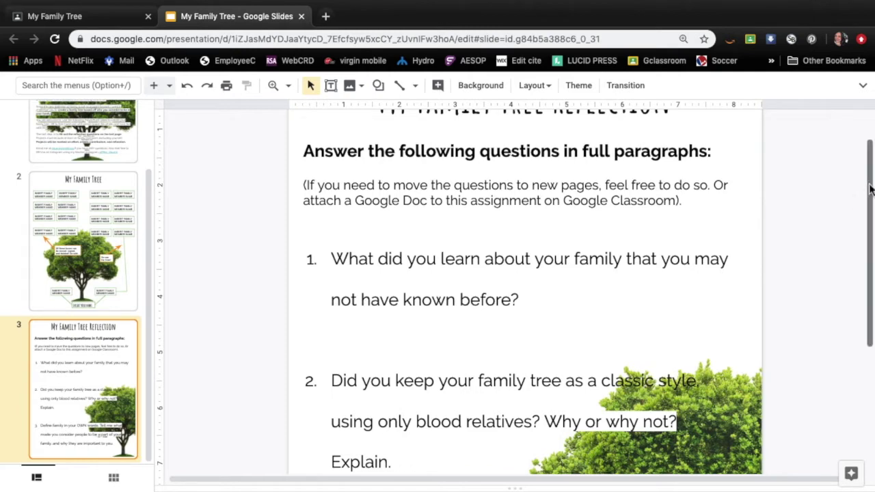
# Step: Read the three reflection questions through to the end of the My Family Tree Reflection slide
pyautogui.scroll(-2, 871, 199)
pyautogui.scroll(-3, 526, 300)
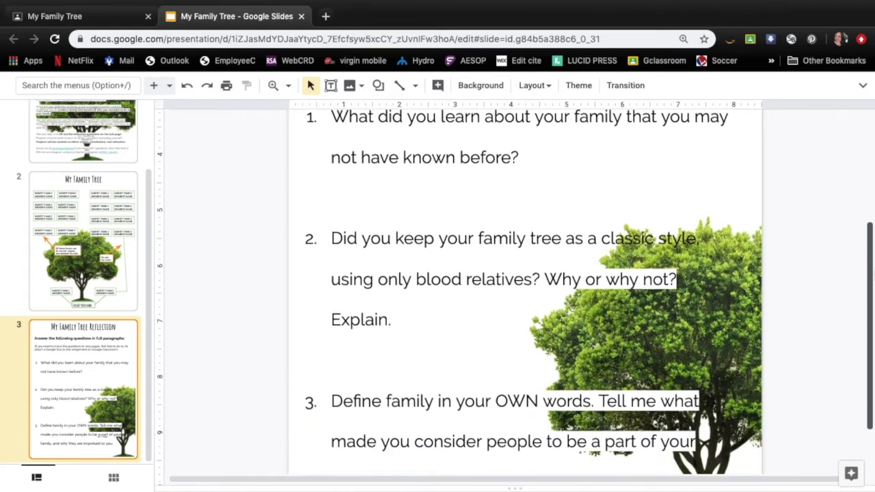
pyautogui.scroll(2, 870, 244)
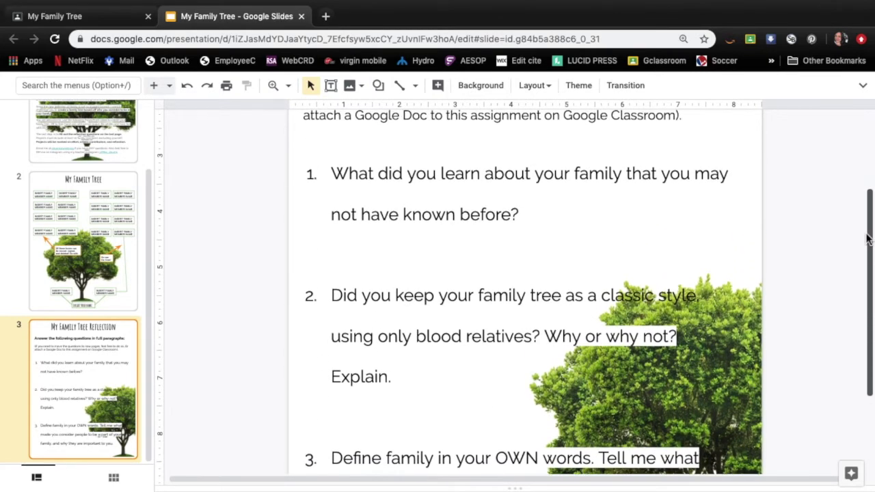
pyautogui.scroll(-1, 867, 239)
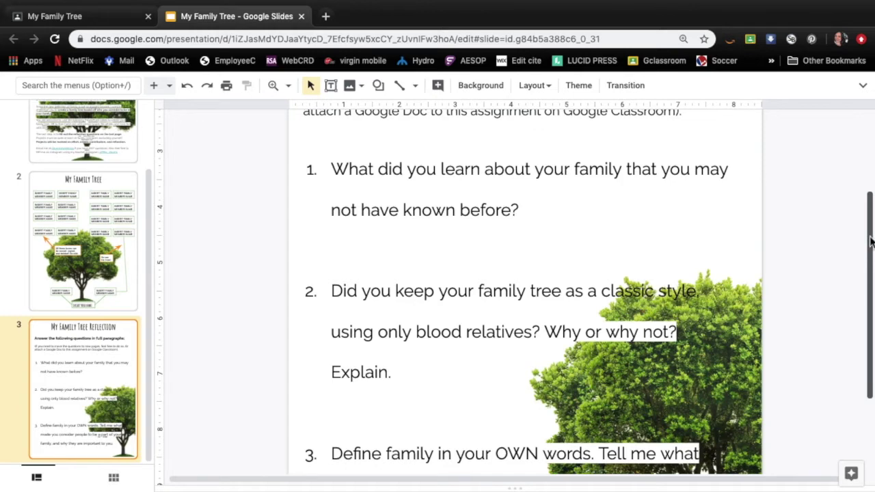
pyautogui.scroll(-2, 870, 240)
pyautogui.scroll(-3, 871, 240)
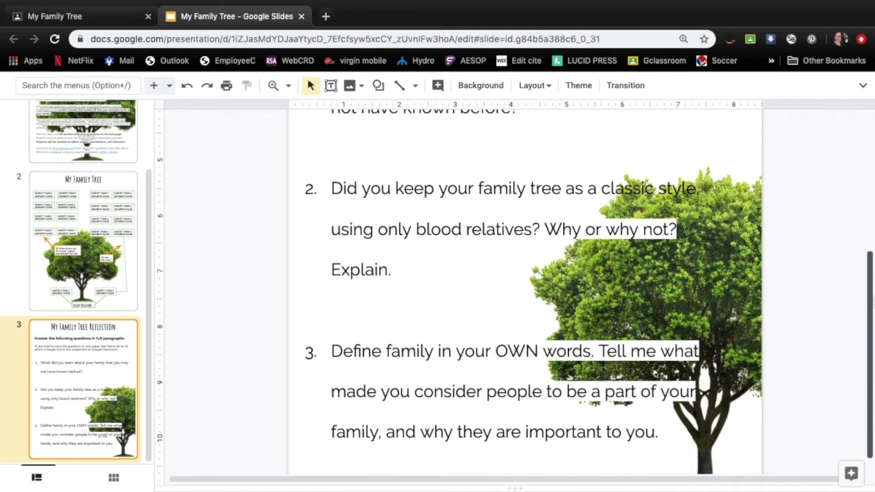
pyautogui.scroll(-1, 525, 287)
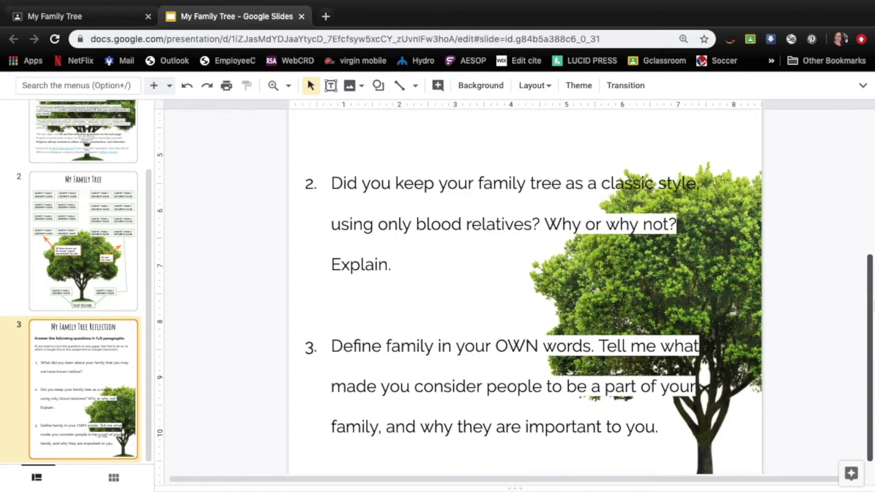
pyautogui.scroll(-1, 525, 287)
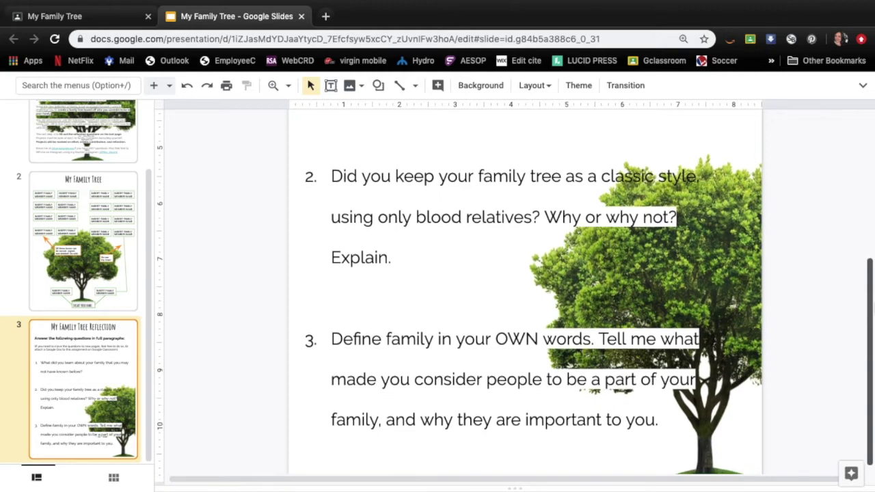
pyautogui.scroll(-1, 525, 294)
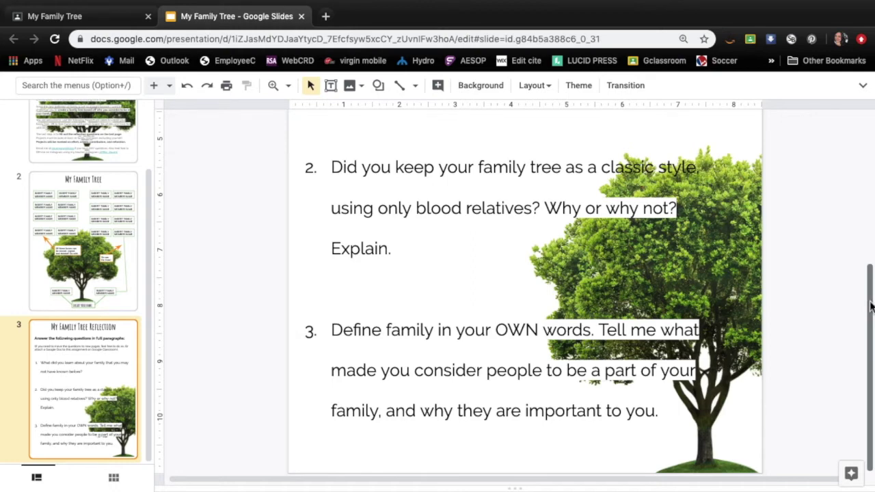
pyautogui.moveTo(869, 302); pyautogui.dragTo(854, 189)
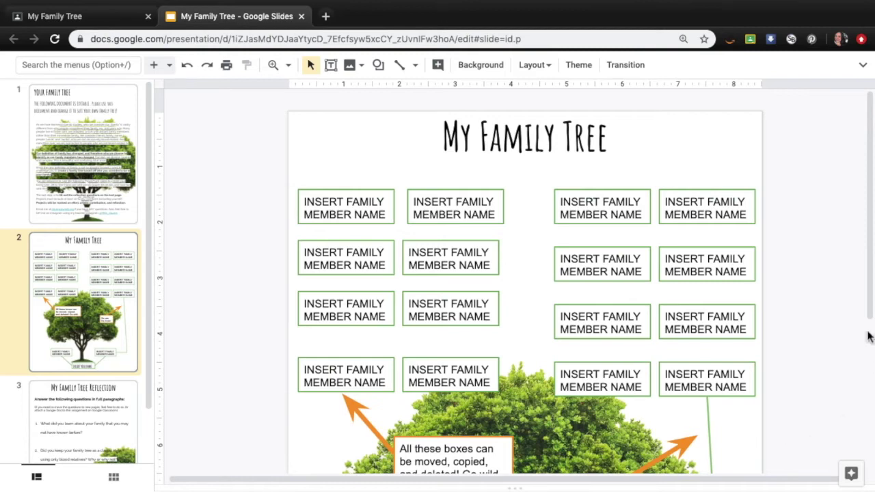
# Step: On the My Family Tree slide, replace the "Insert your name" text at the tree's base with the teacher's name
pyautogui.scroll(-2, 867, 332)
pyautogui.scroll(-8, 515, 283)
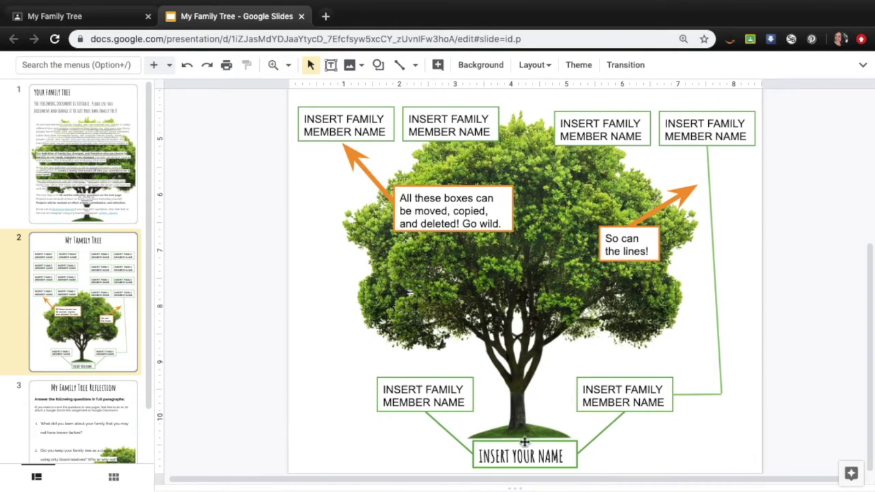
pyautogui.click(504, 455)
pyautogui.tripleClick(517, 457)
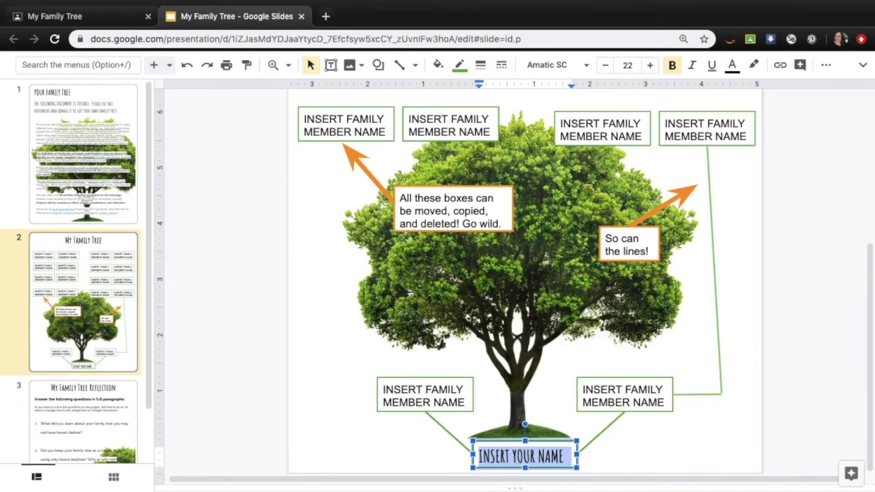
pyautogui.write('Miss Burns')
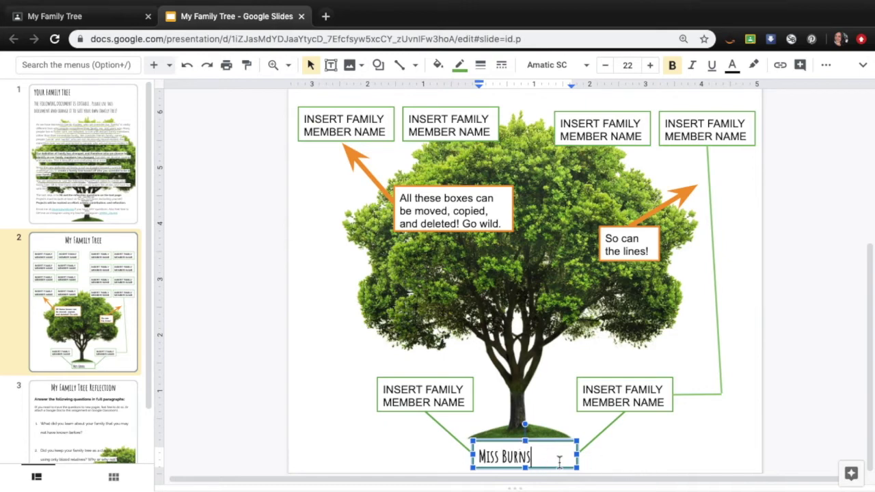
pyautogui.click(621, 461)
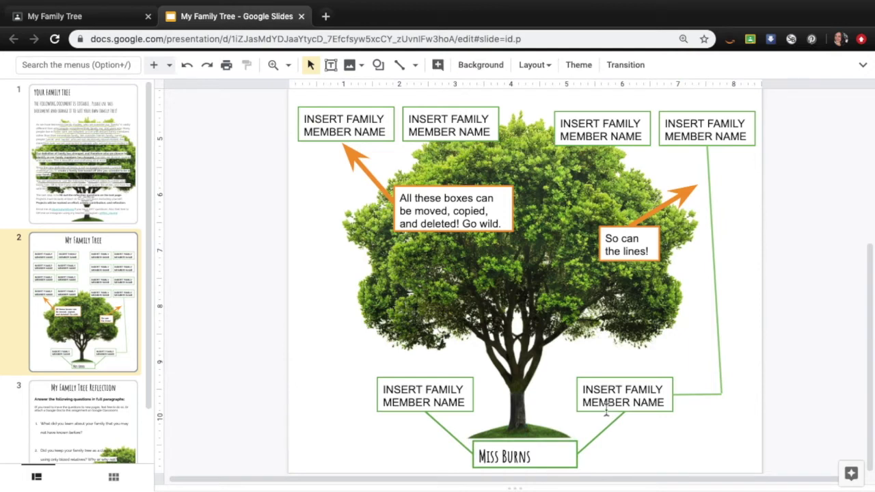
# Step: Replace the placeholder in the family member box left of the tree trunk with a family member's title and surname
pyautogui.click(425, 395)
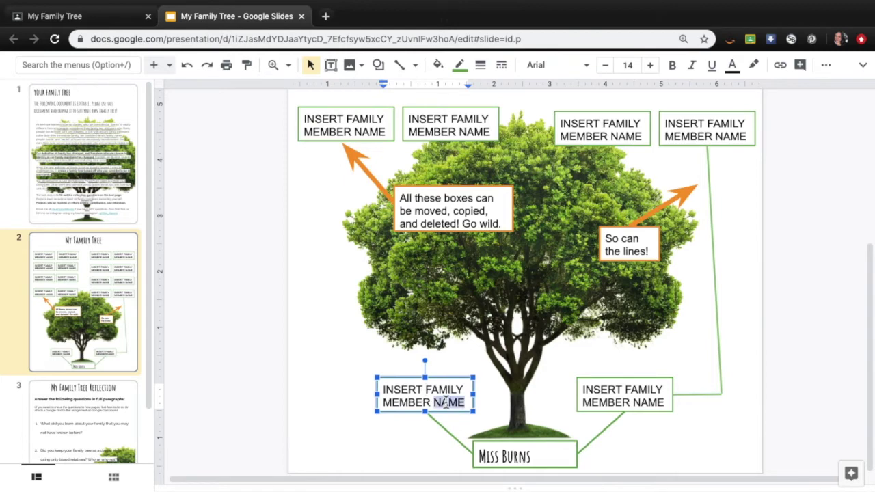
pyautogui.tripleClick(446, 402)
pyautogui.write('Miss ')
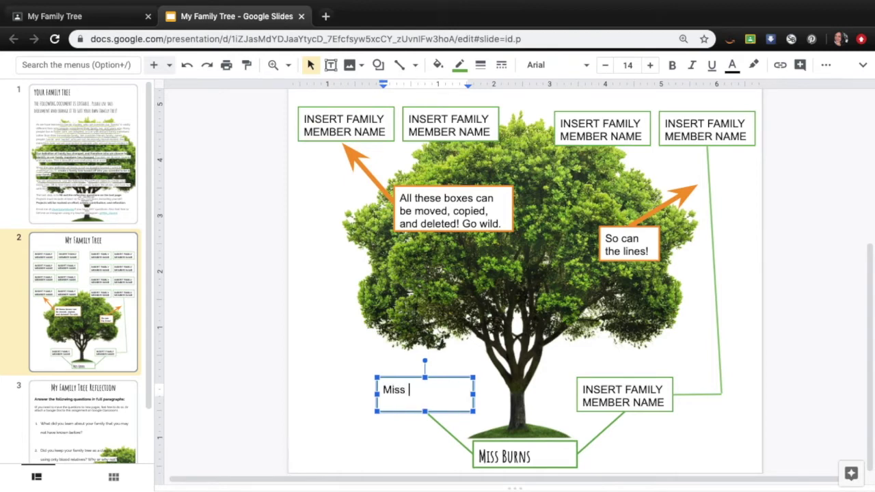
pyautogui.write('Leonard')
pyautogui.click(400, 455)
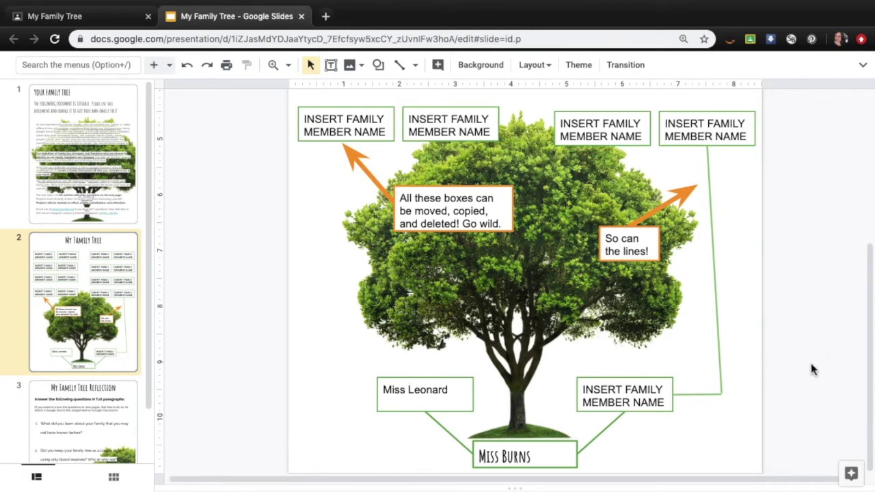
# Step: Replace the placeholder in the box right of the tree trunk with the sister's first name followed by "- Twin Sister"
pyautogui.click(627, 402)
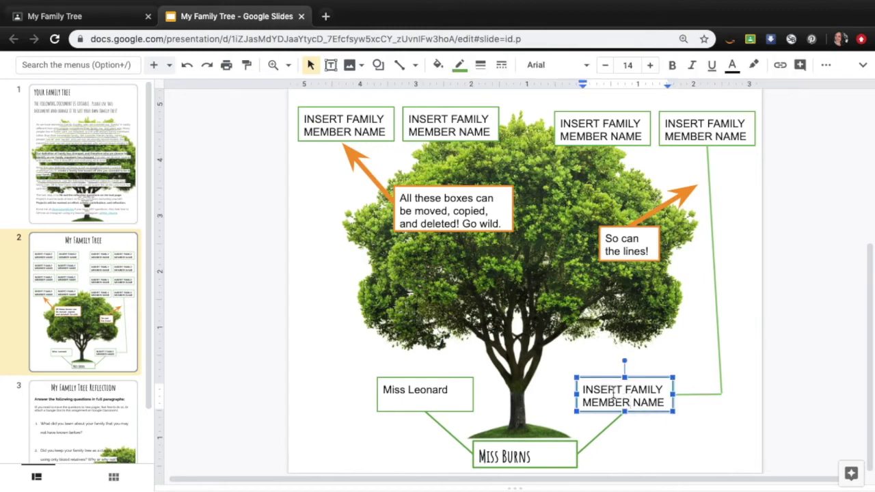
pyautogui.tripleClick(613, 393)
pyautogui.write('Rachel')
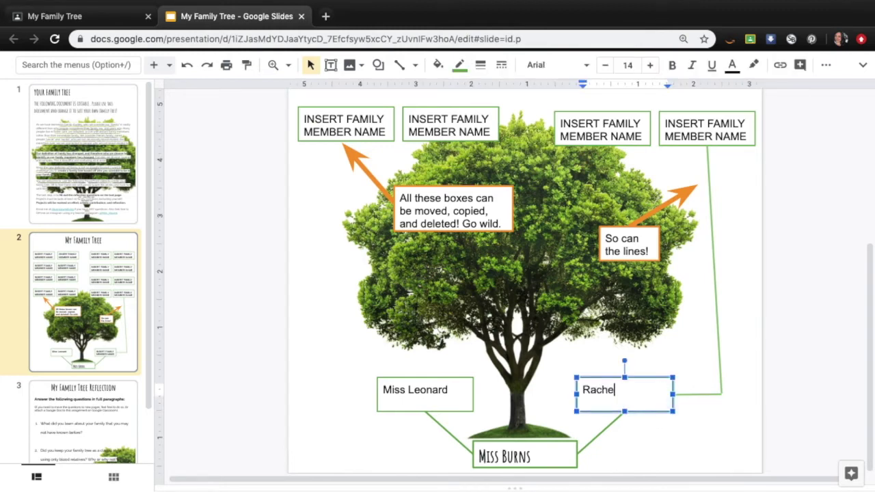
pyautogui.write(' - Twin Sister')
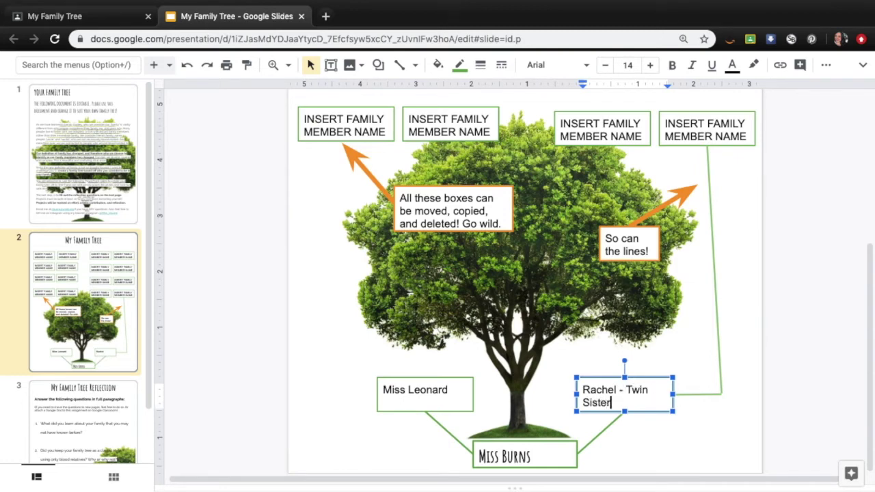
pyautogui.click(694, 348)
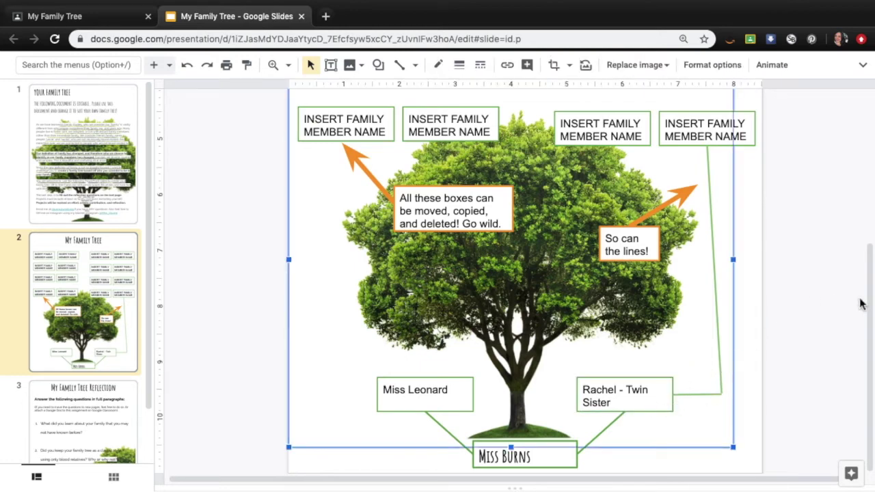
# Step: Replace the placeholder in the box at the upper end of the long green line with a friend's first name and "- Friend"
pyautogui.moveTo(870, 291); pyautogui.dragTo(871, 224)
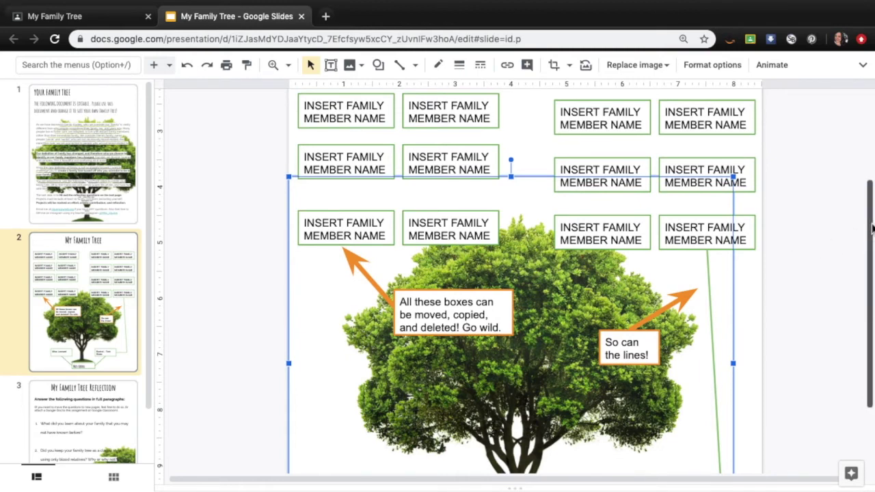
pyautogui.scroll(-3, 873, 229)
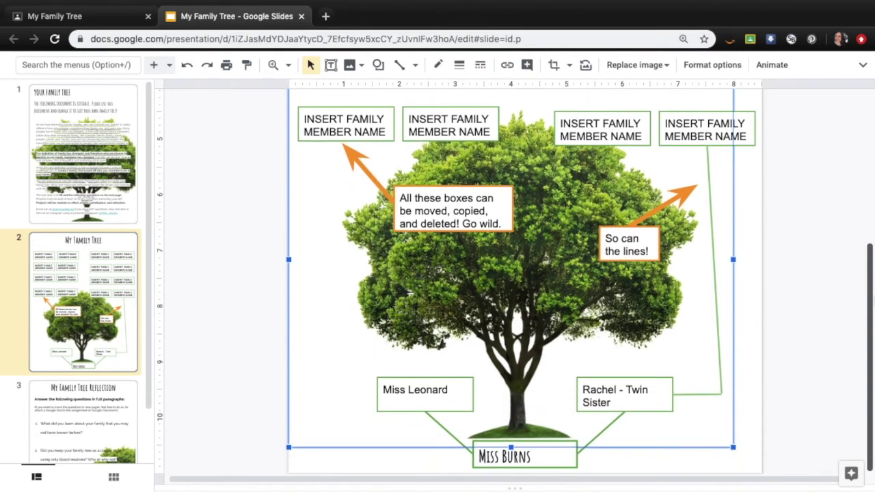
pyautogui.moveTo(869, 287); pyautogui.dragTo(866, 182)
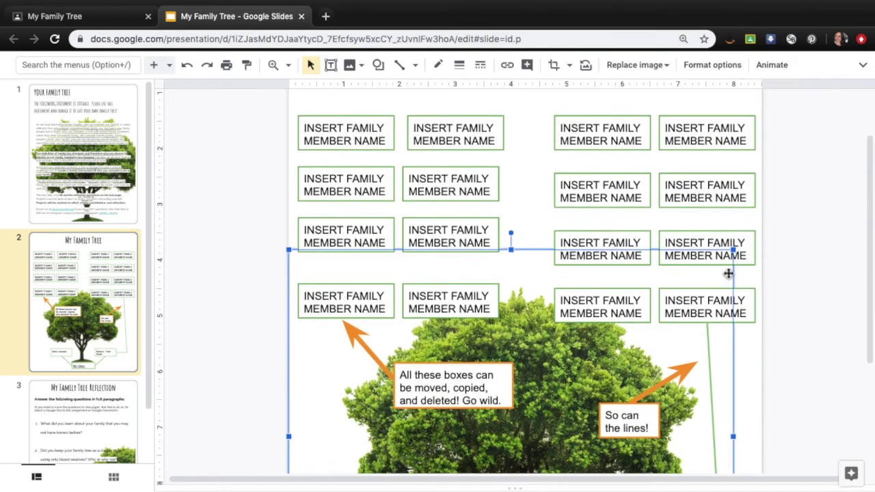
pyautogui.tripleClick(707, 308)
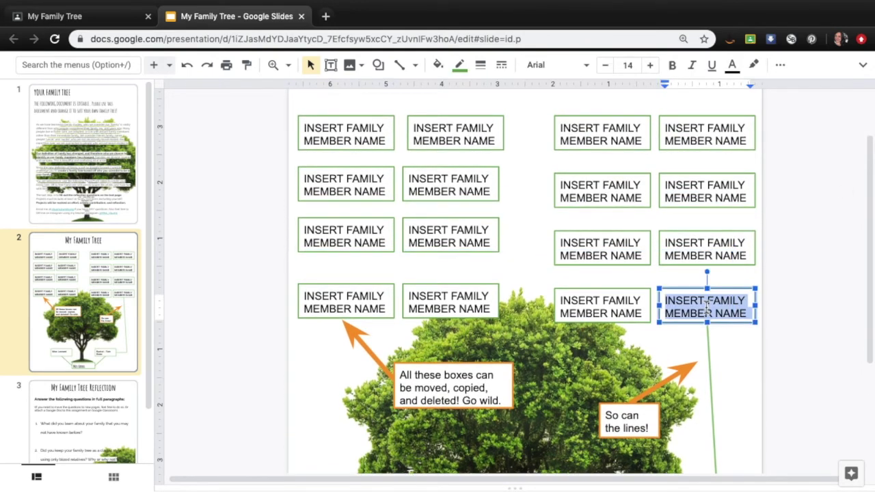
pyautogui.write('Luke')
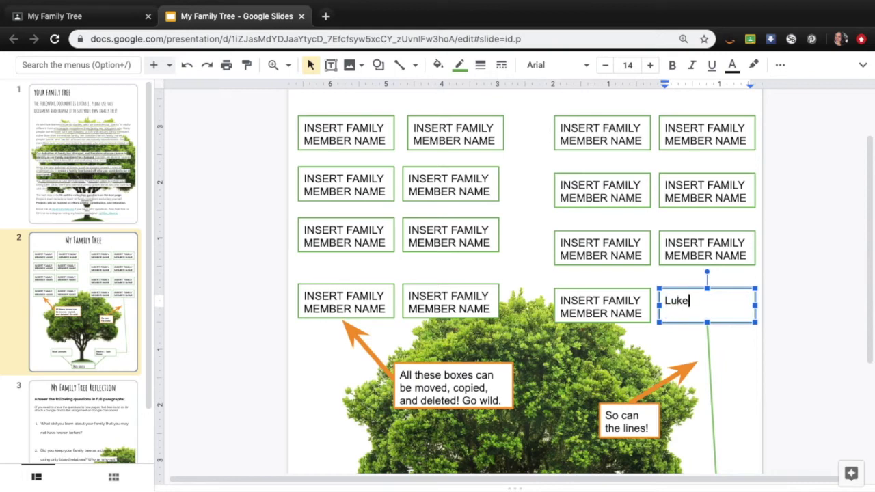
pyautogui.write(' Friend')
pyautogui.click(694, 301)
pyautogui.write('-')
pyautogui.click(730, 341)
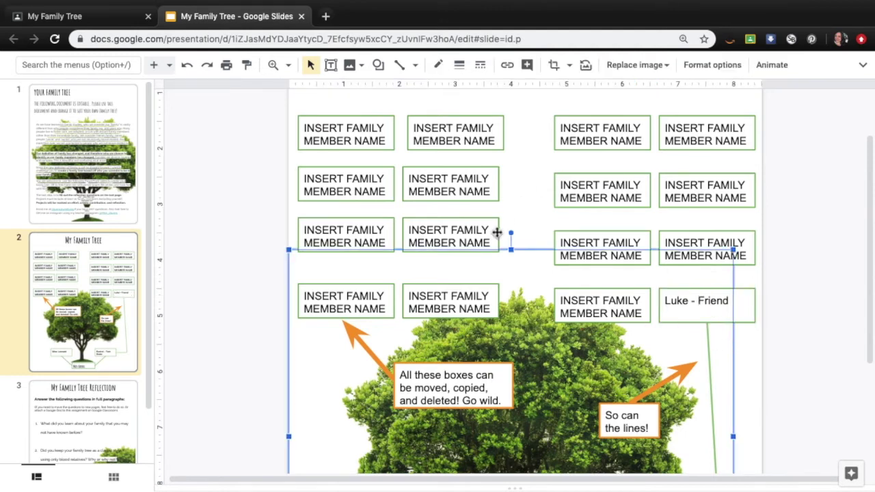
# Step: Replace the placeholder in the box the left orange arrow points to with "Mom -" and the mother's first name
pyautogui.click(367, 306)
pyautogui.tripleClick(368, 301)
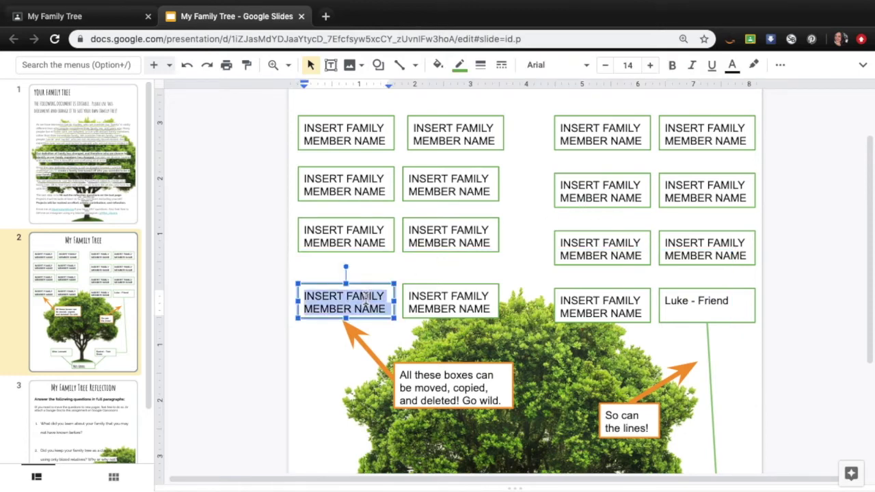
pyautogui.write('Mom - Heat')
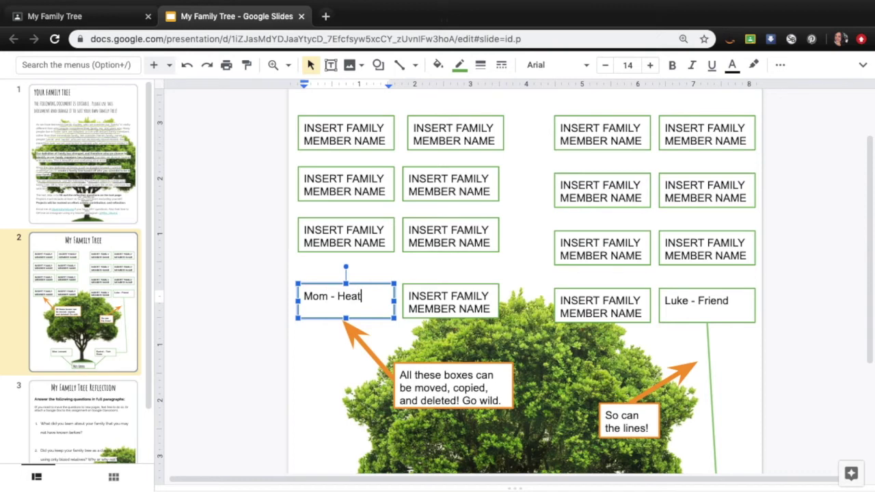
pyautogui.write('her')
# Step: Replace the placeholder in the box beside the mother's box with "Dad -" and the father's first name
pyautogui.click(458, 293)
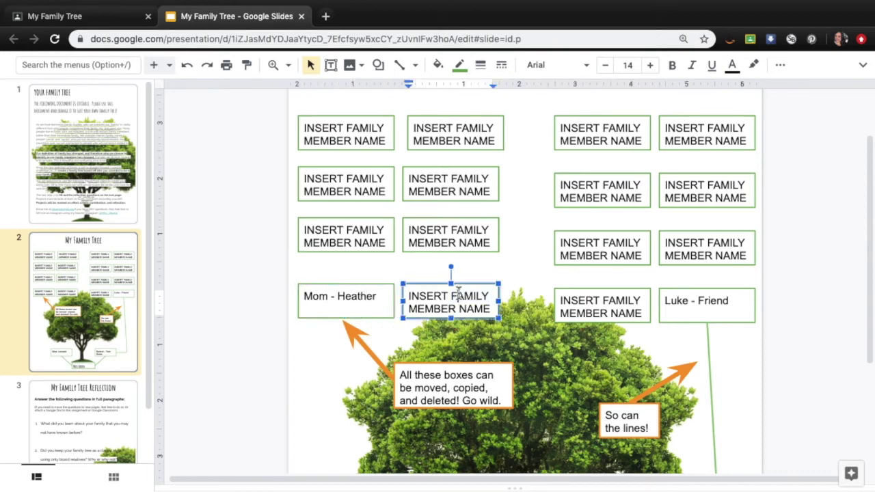
pyautogui.tripleClick(458, 294)
pyautogui.write('Dad ')
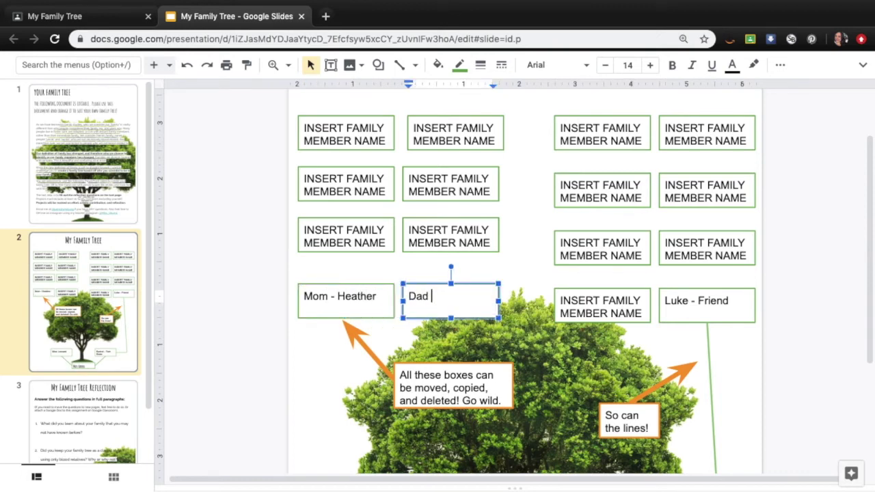
pyautogui.write('- Roger')
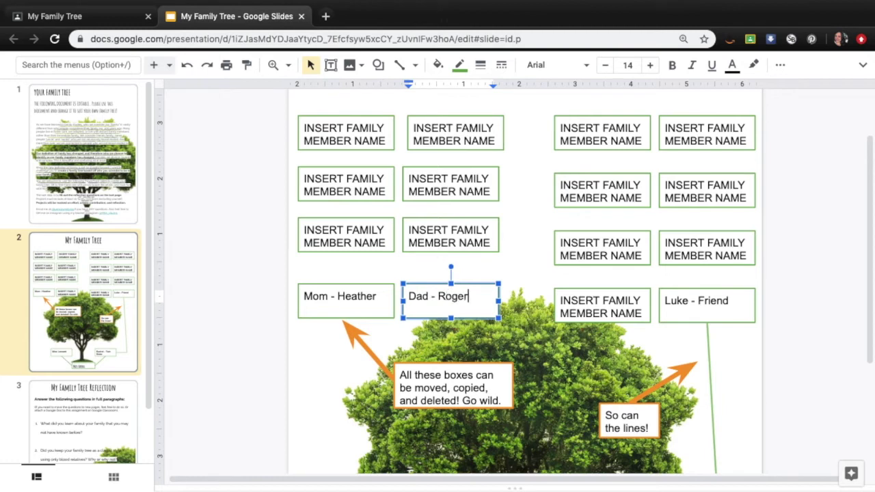
pyautogui.click(493, 268)
# Step: Move the Mom and Dad boxes down onto the lower part of the tree crown, just above the trunk-level boxes
pyautogui.click(367, 299)
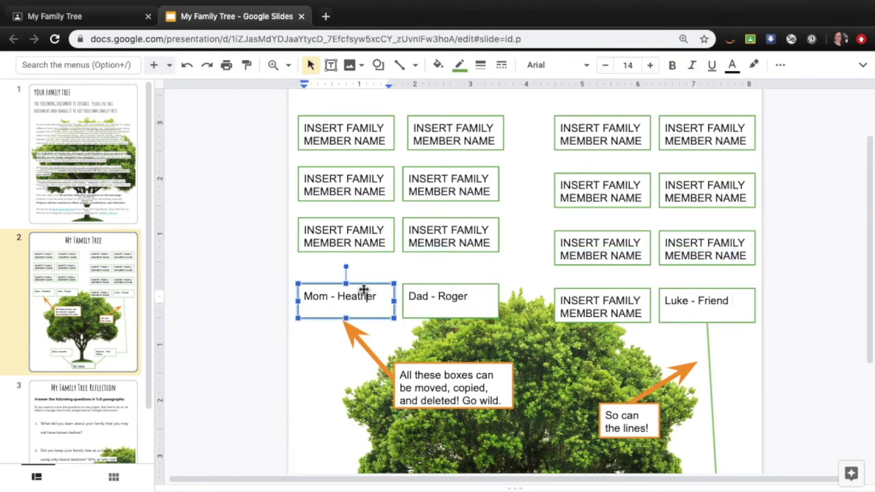
pyautogui.moveTo(362, 287); pyautogui.dragTo(363, 360)
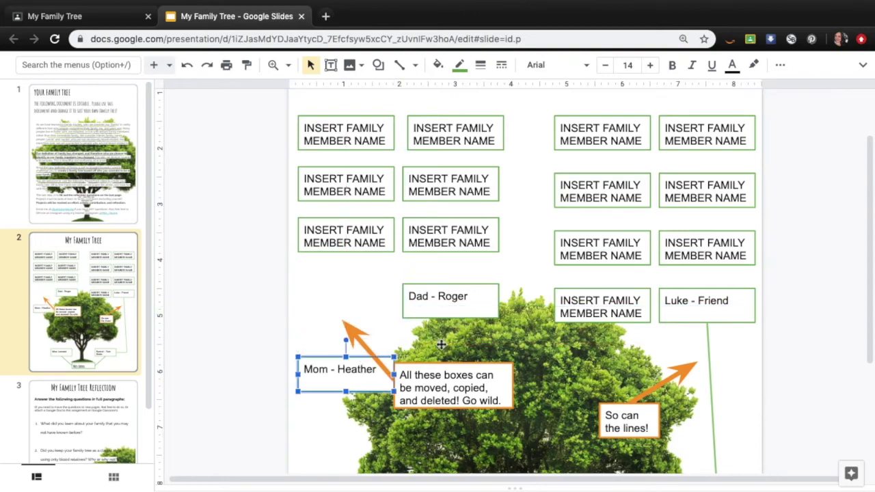
pyautogui.scroll(-5, 441, 346)
pyautogui.click(435, 137)
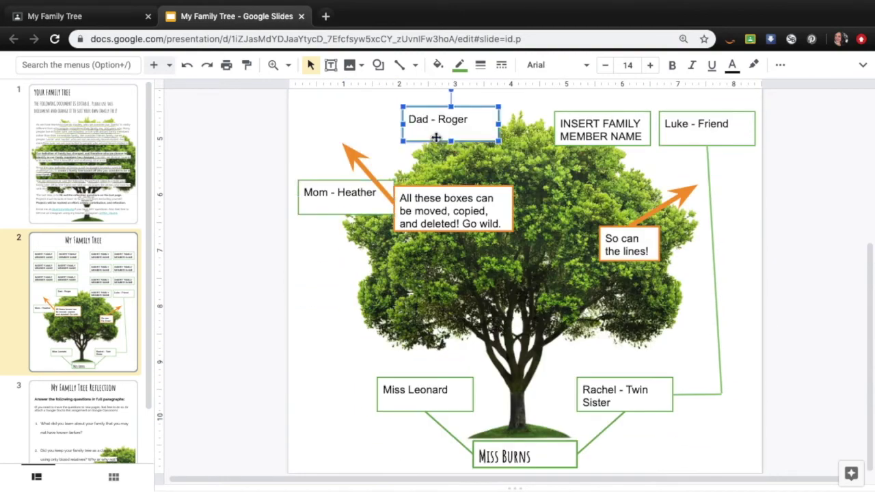
pyautogui.moveTo(435, 134); pyautogui.dragTo(516, 340)
pyautogui.click(337, 206)
pyautogui.moveTo(336, 206); pyautogui.dragTo(387, 326)
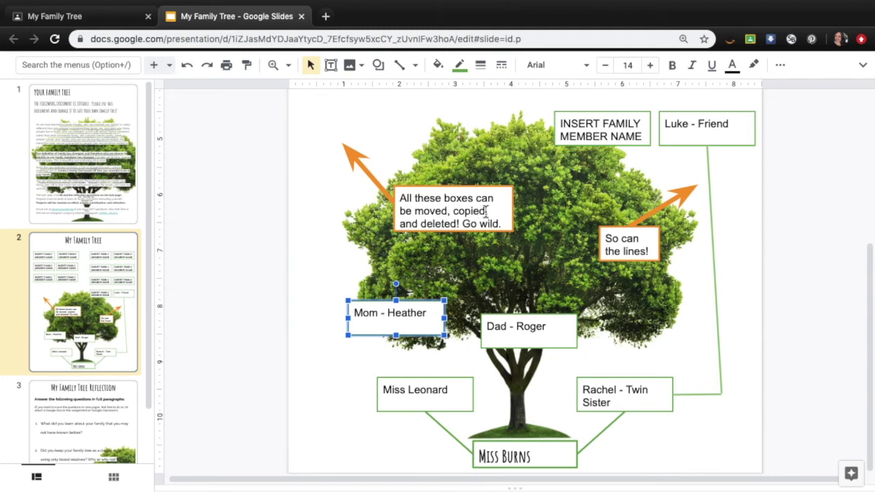
# Step: Delete both orange-bordered hint boxes and their orange arrows from the family tree slide
pyautogui.click(641, 250)
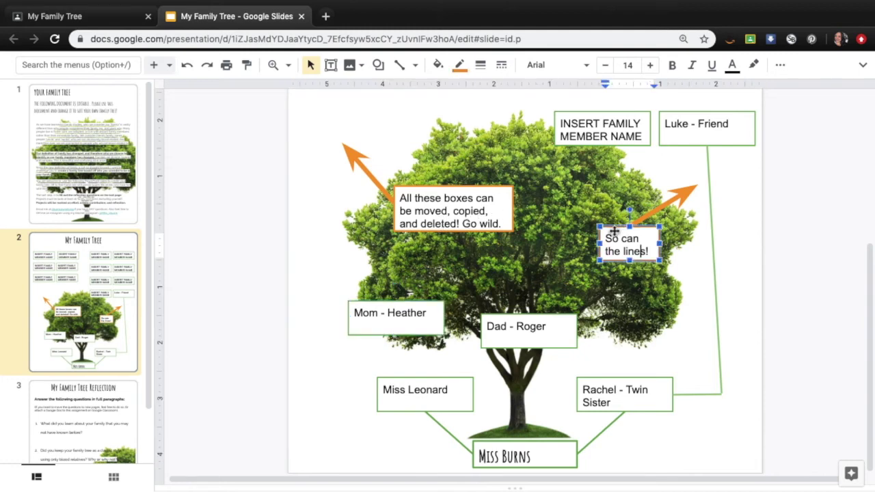
pyautogui.click(614, 233)
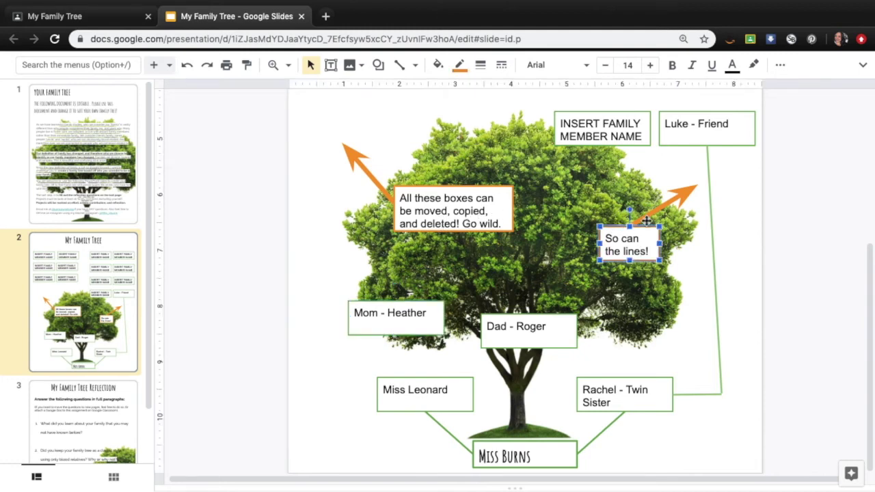
pyautogui.press('Delete')
pyautogui.click(680, 195)
pyautogui.press('Delete')
pyautogui.click(408, 187)
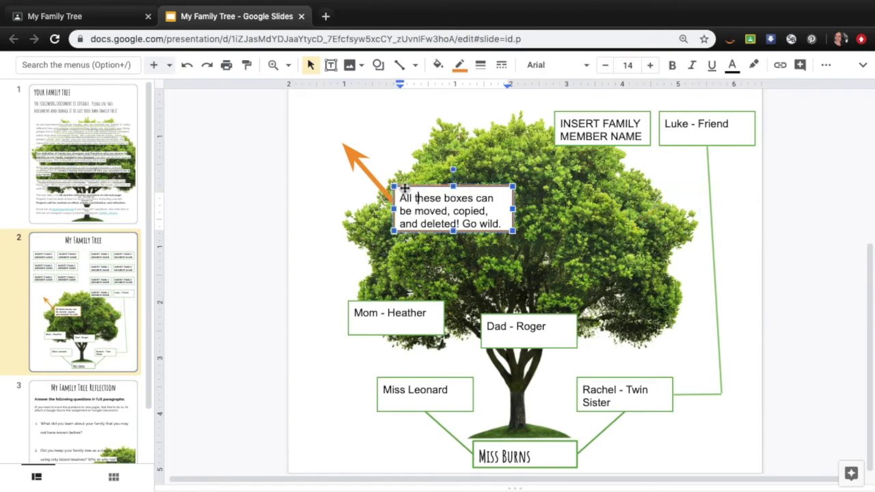
pyautogui.press('Delete')
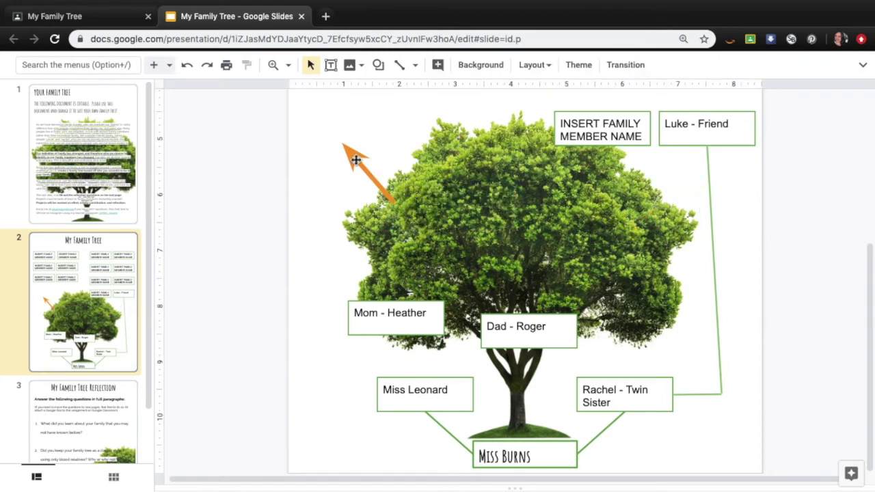
pyautogui.click(360, 163)
pyautogui.press('Delete')
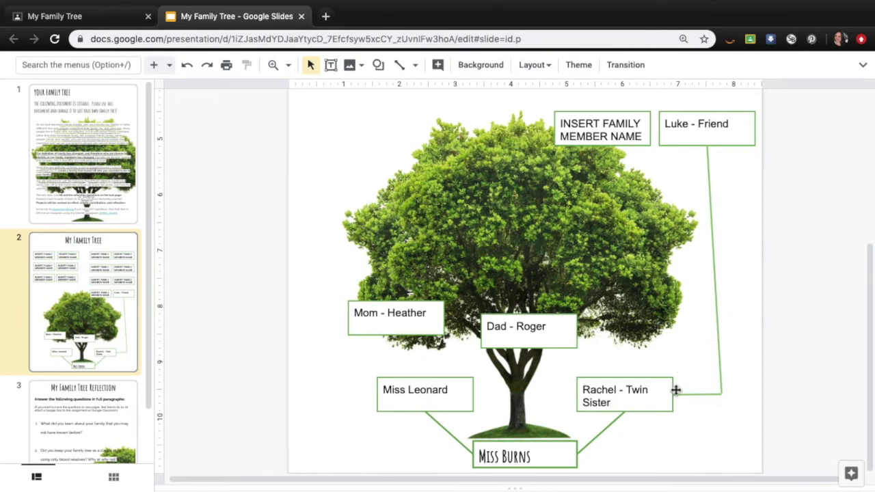
# Step: Duplicate the green connector between the twin sister's box and the Miss Burns box by copying and pasting it
pyautogui.click(608, 431)
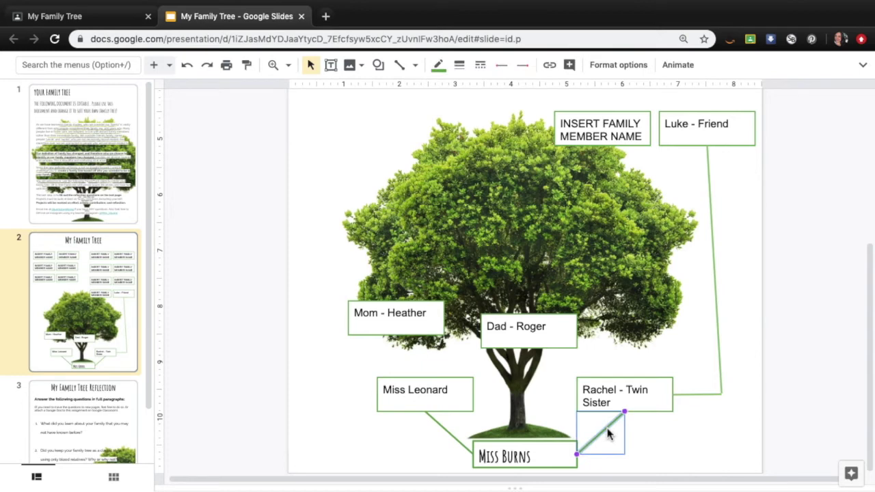
pyautogui.rightClick(609, 434)
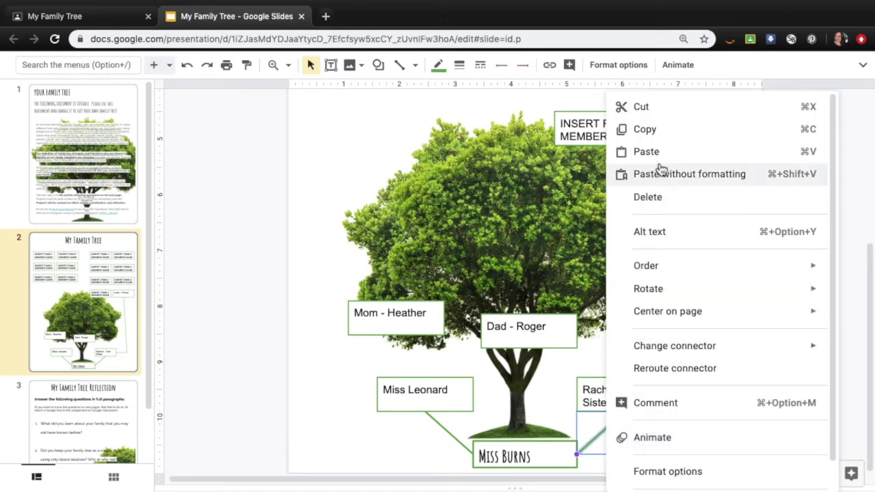
pyautogui.click(666, 134)
pyautogui.click(691, 442)
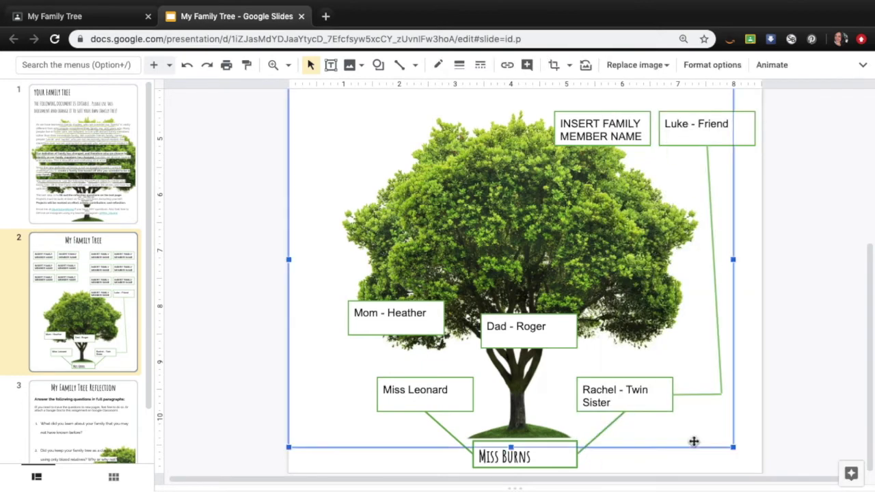
pyautogui.click(699, 468)
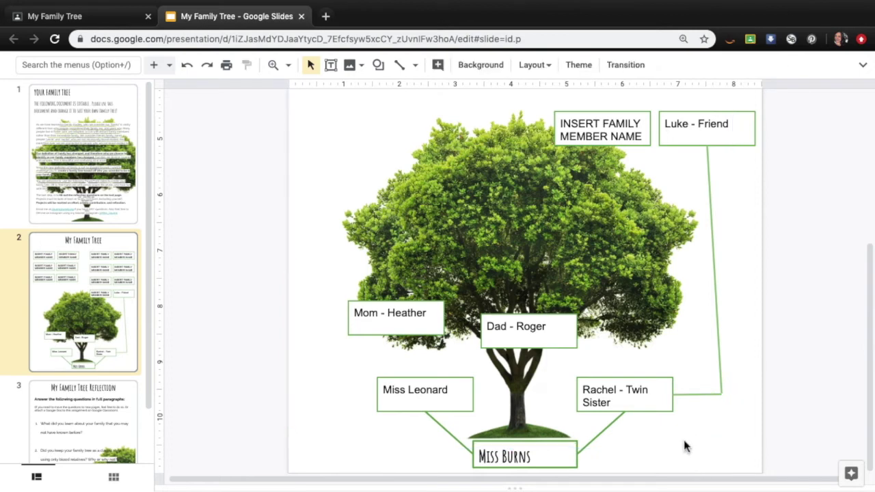
pyautogui.rightClick(741, 313)
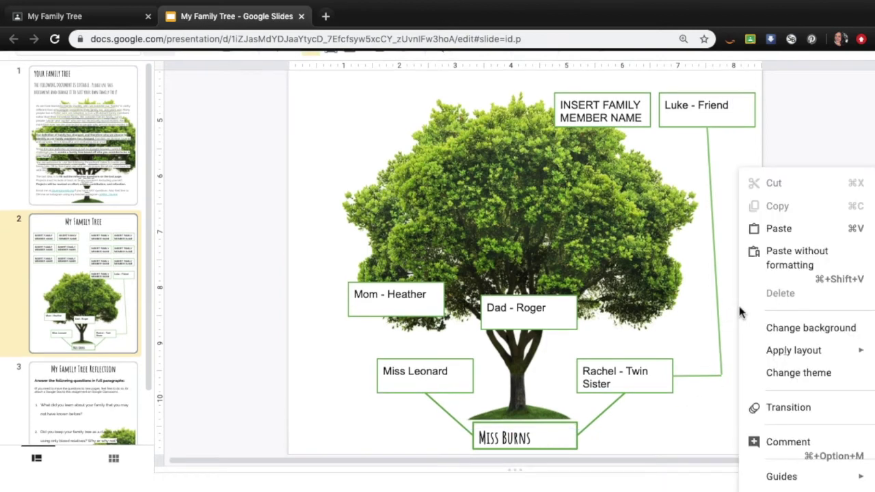
pyautogui.click(768, 251)
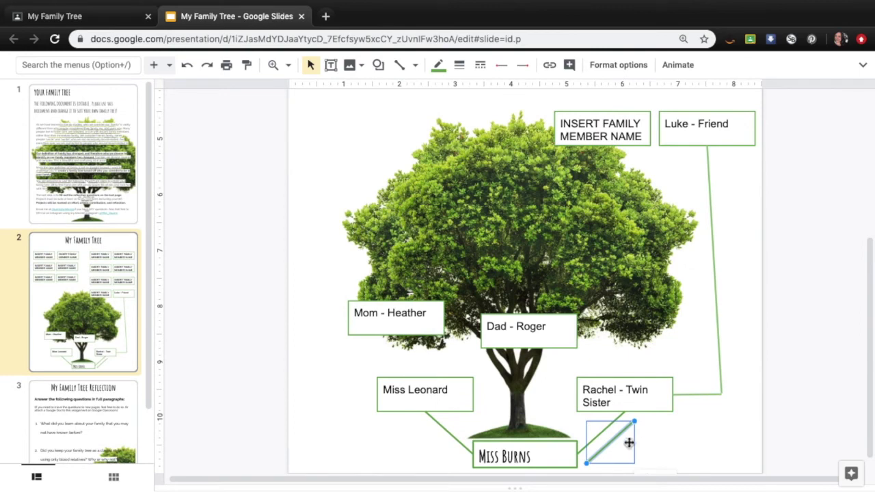
# Step: Attach the copied green line to the lower edge of the Dad box and run it to the twin sister's box
pyautogui.moveTo(618, 441); pyautogui.dragTo(529, 349)
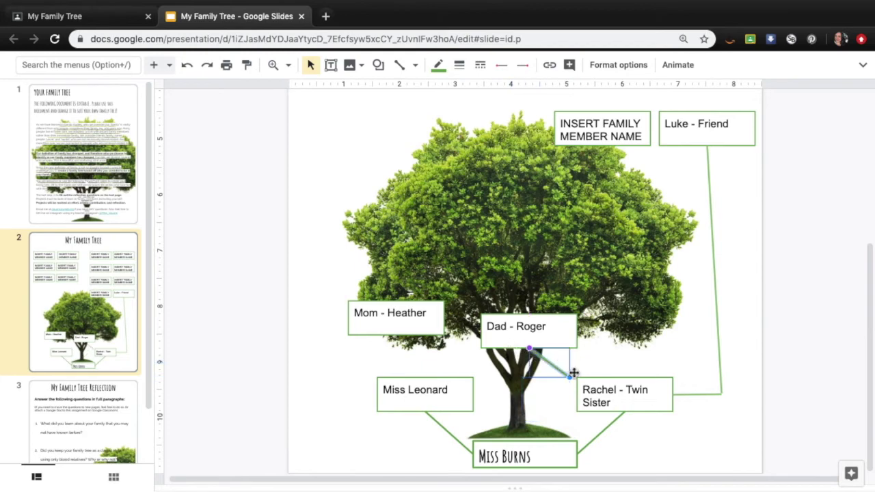
pyautogui.moveTo(573, 379); pyautogui.dragTo(578, 378)
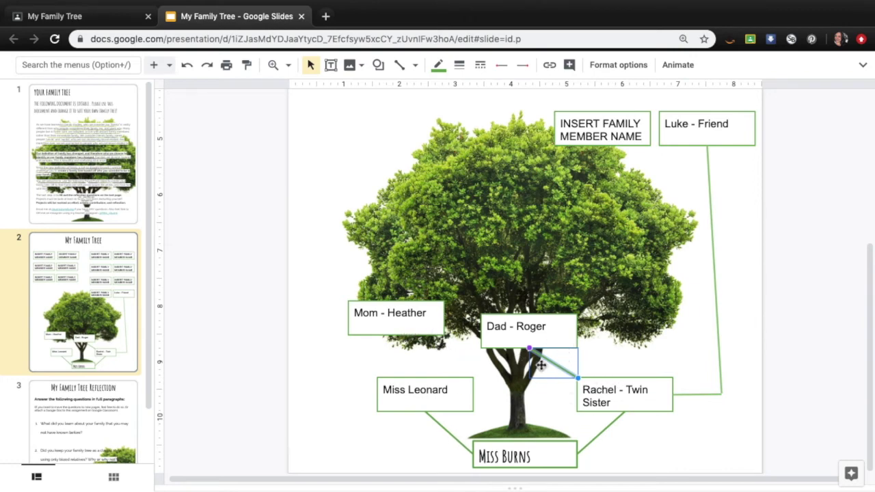
pyautogui.click(708, 448)
pyautogui.click(697, 471)
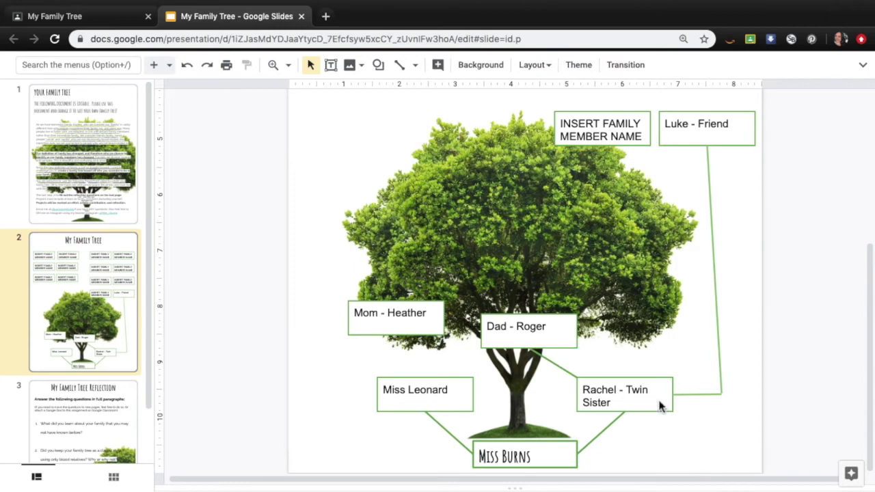
pyautogui.click(401, 65)
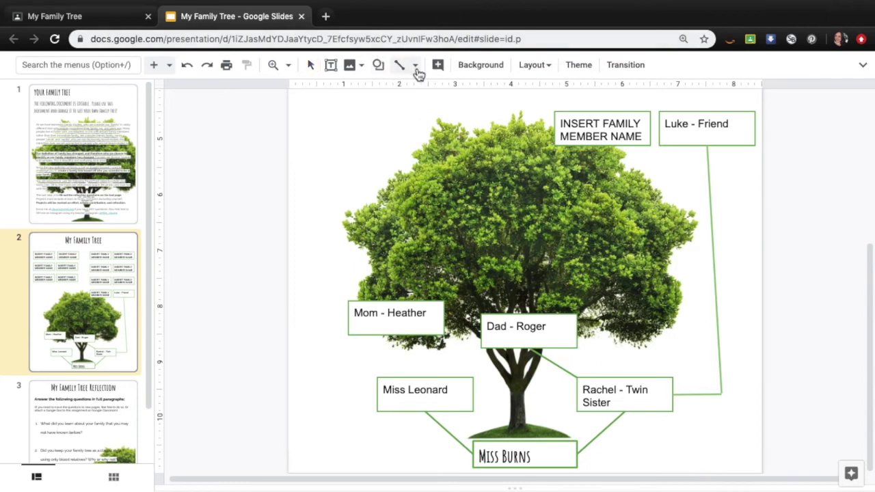
pyautogui.click(403, 69)
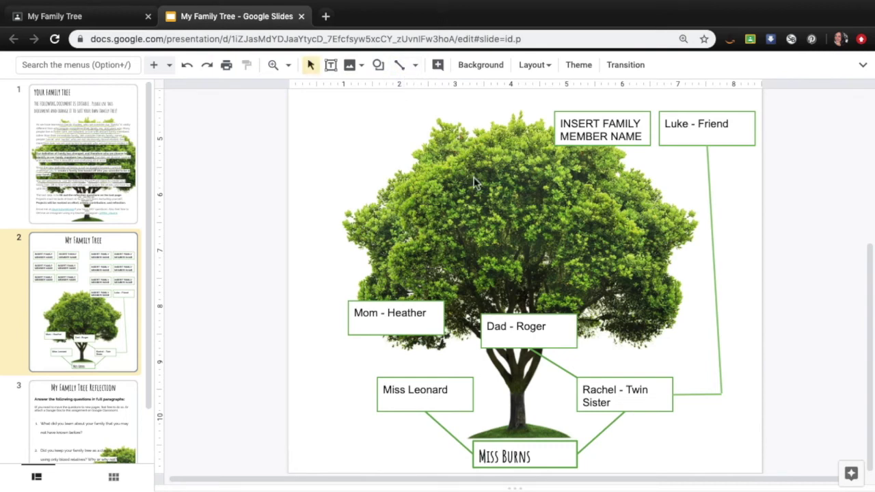
pyautogui.click(312, 269)
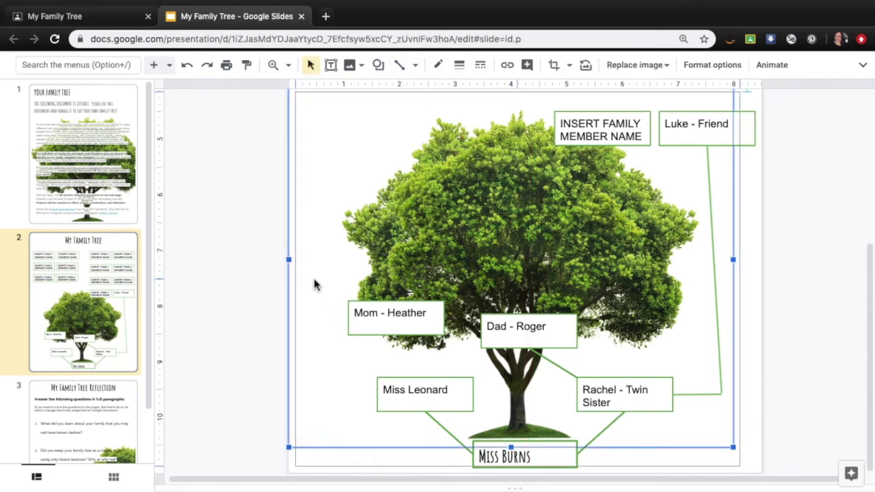
pyautogui.click(329, 471)
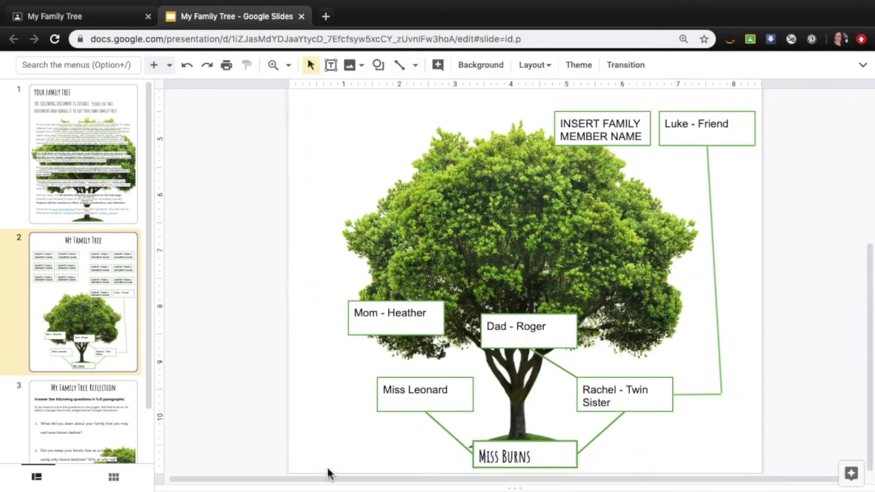
# Step: Draw a new straight line and attach its ends to the facing sides of the Mom and Dad boxes
pyautogui.click(400, 65)
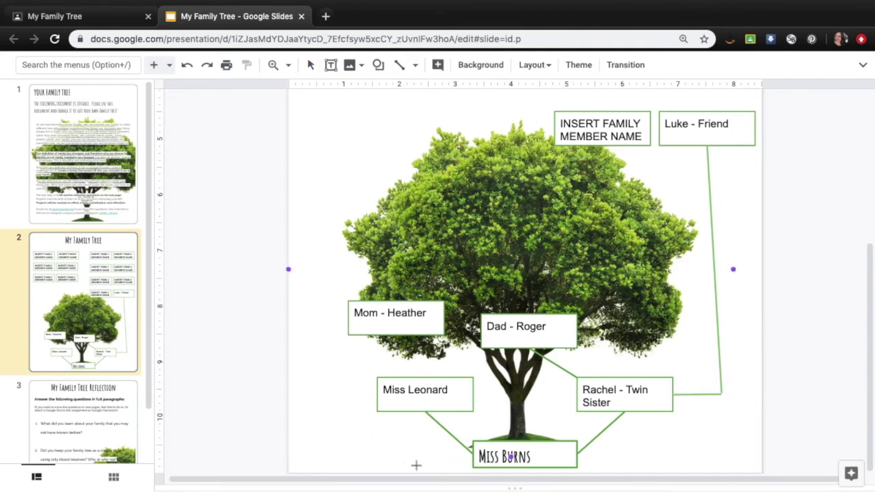
pyautogui.moveTo(411, 465); pyautogui.dragTo(397, 335)
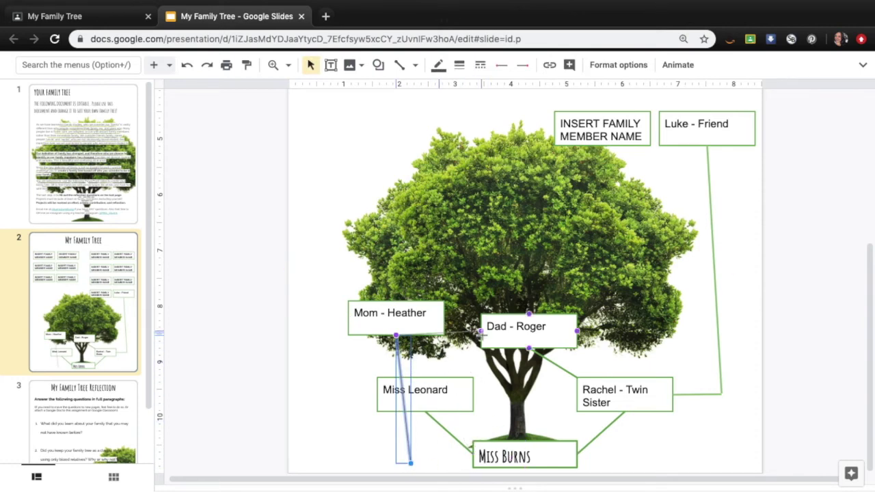
pyautogui.moveTo(410, 464); pyautogui.dragTo(482, 331)
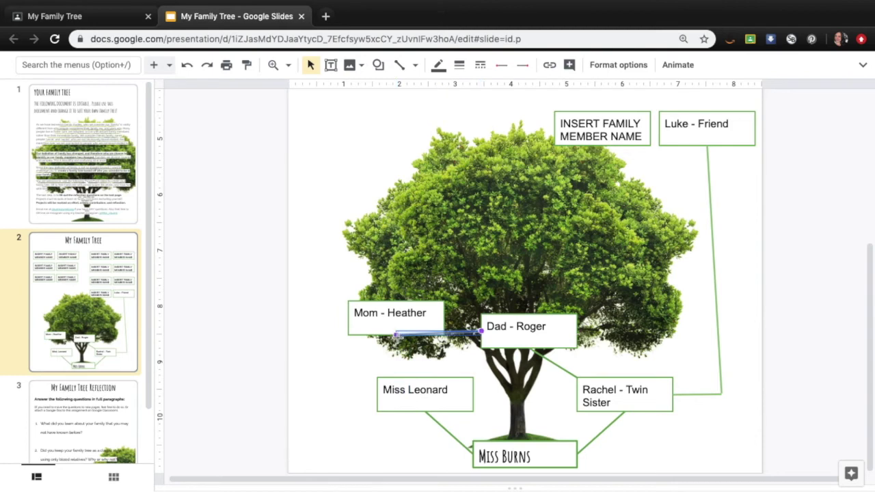
pyautogui.moveTo(397, 335); pyautogui.dragTo(444, 318)
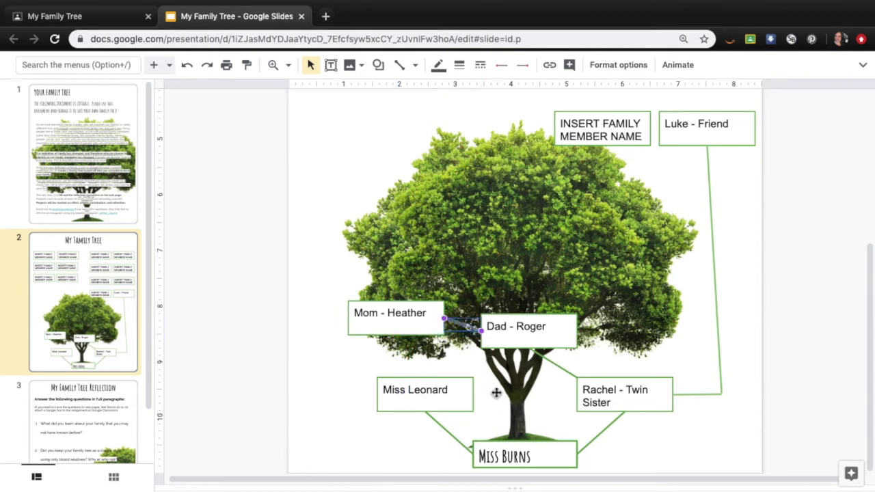
pyautogui.click(744, 281)
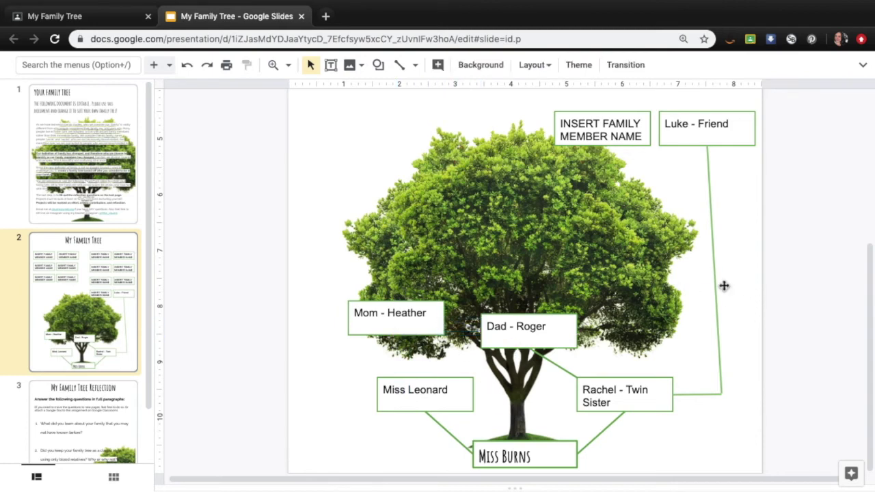
# Step: Delete the tree picture behind the family member boxes
pyautogui.click(534, 237)
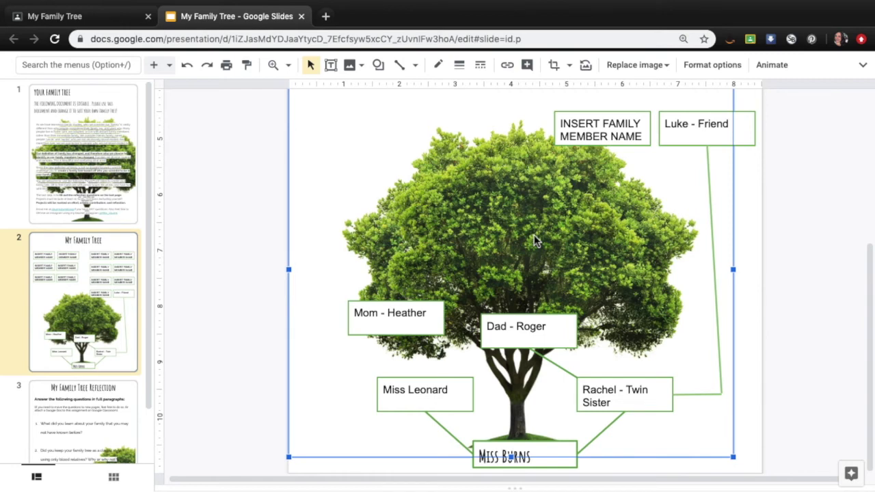
pyautogui.press('Delete')
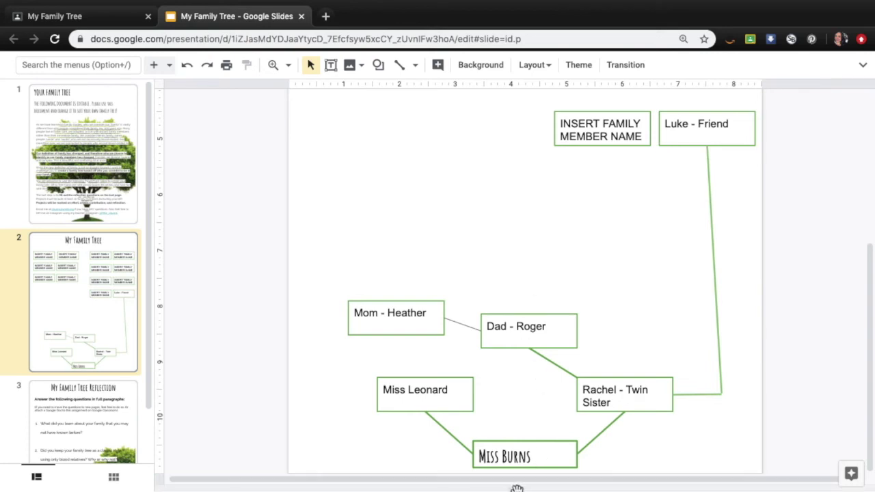
# Step: Expand the slide's speaker notes to view the tree image's source link, and collapse them again
pyautogui.moveTo(511, 486); pyautogui.dragTo(502, 416)
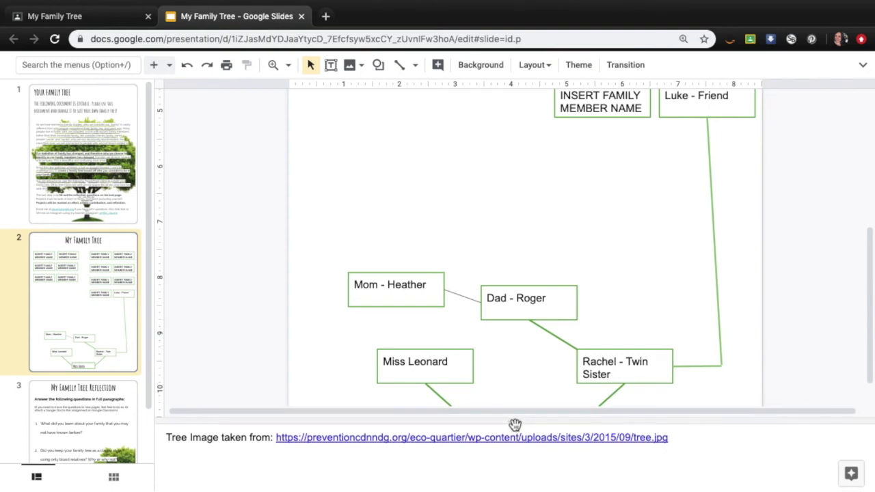
pyautogui.moveTo(515, 425); pyautogui.dragTo(529, 486)
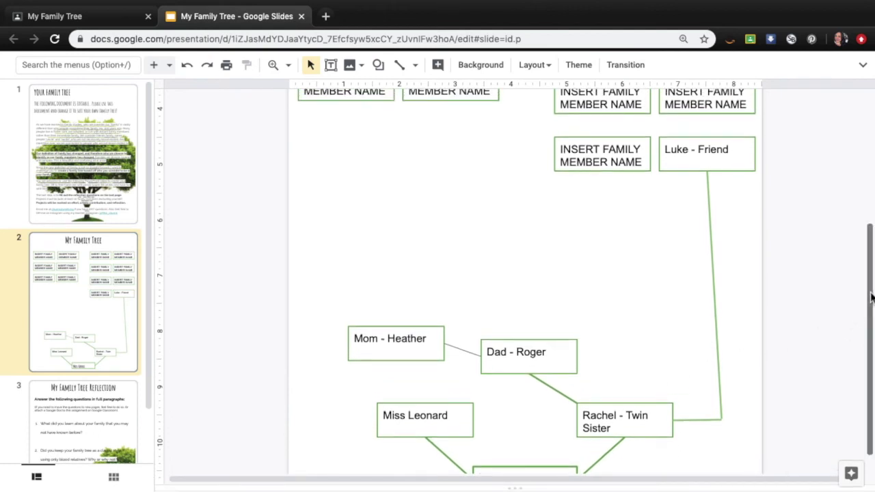
pyautogui.moveTo(871, 296); pyautogui.dragTo(871, 312)
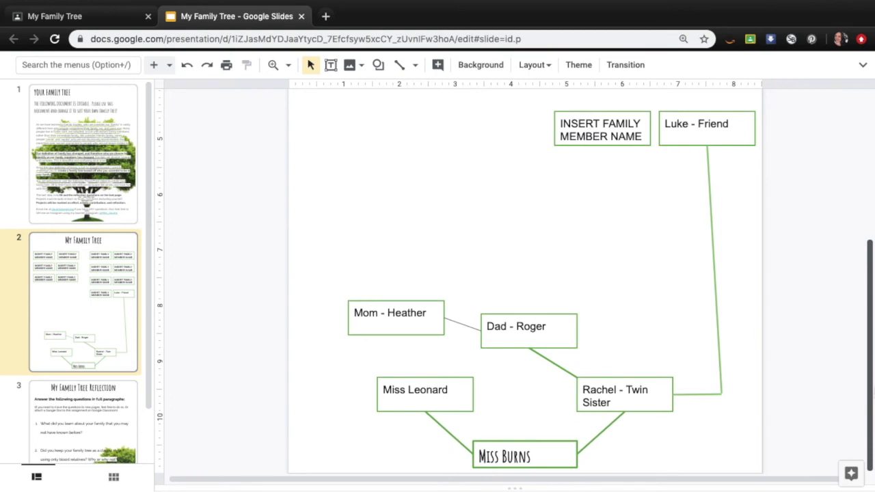
pyautogui.scroll(10, 836, 266)
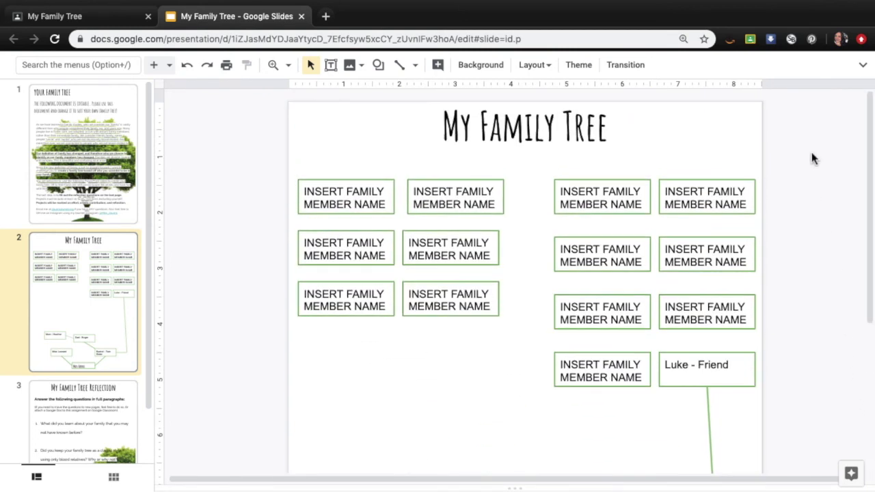
pyautogui.click(425, 185)
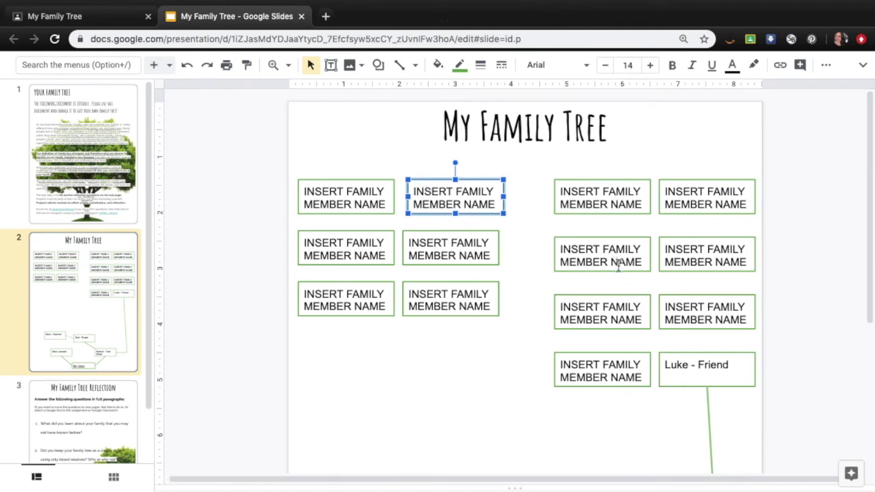
pyautogui.moveTo(872, 255); pyautogui.dragTo(870, 385)
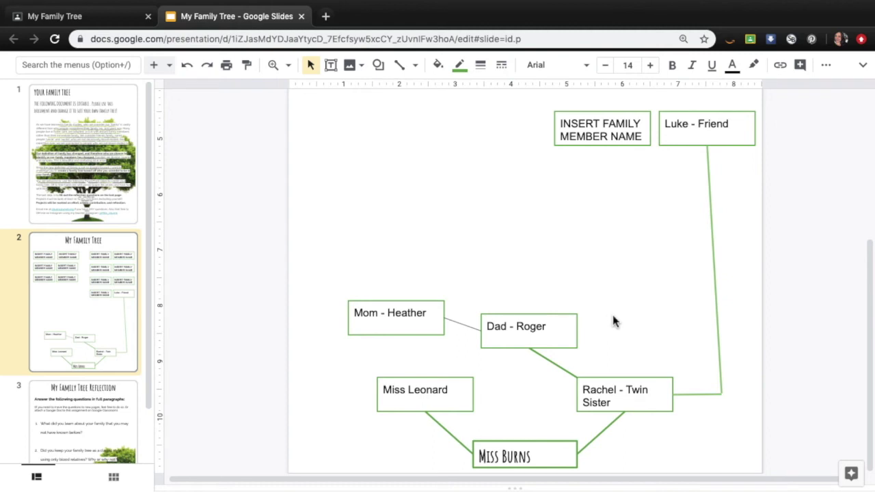
pyautogui.scroll(1, 873, 304)
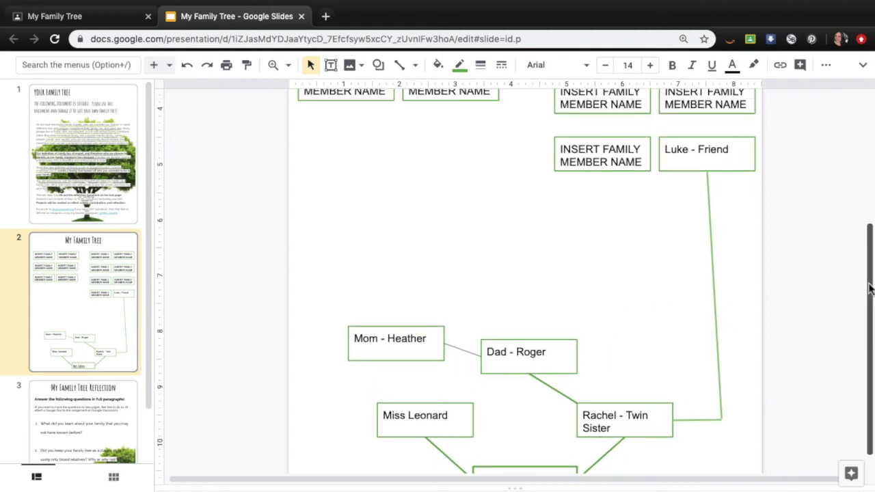
# Step: Highlight the person's name and the relationship word in the Mom box, one after the other
pyautogui.click(364, 337)
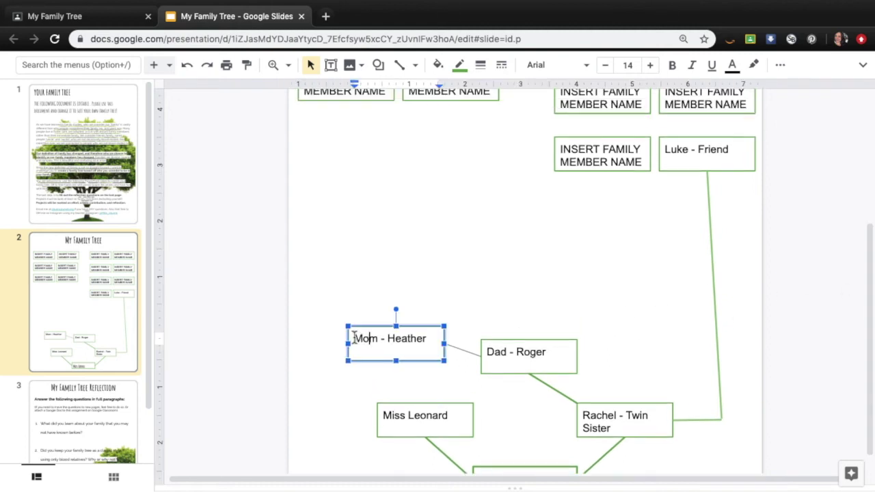
pyautogui.doubleClick(414, 339)
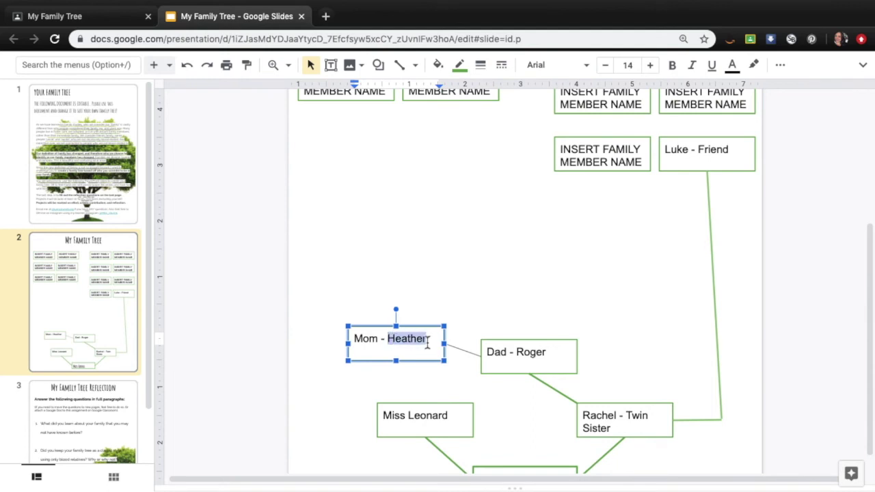
pyautogui.doubleClick(367, 339)
# Step: Add "- Co-Worker/Friend" after the name in the box level with the twin sister's box, and widen that box slightly
pyautogui.click(433, 420)
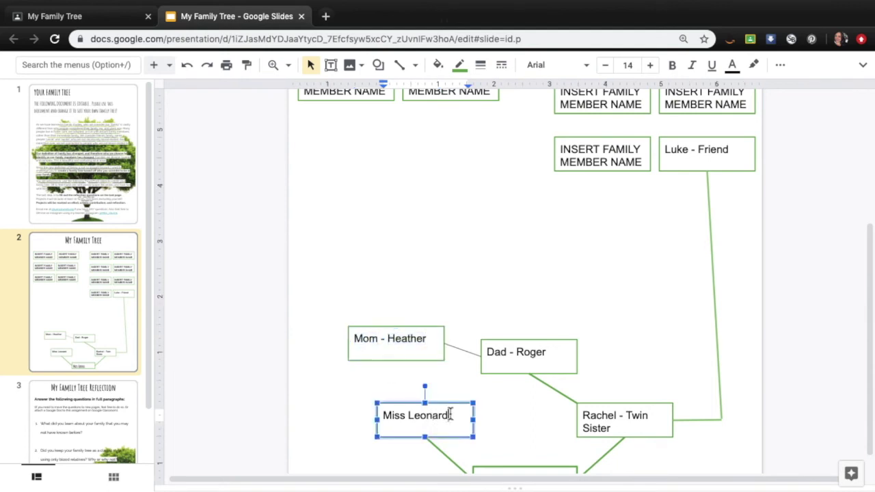
pyautogui.write('- Co-Worker/Fr')
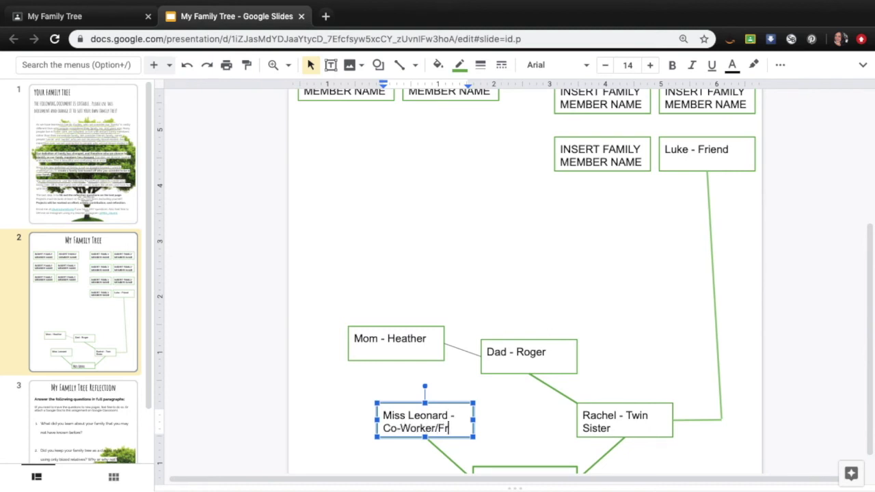
pyautogui.write('iend')
pyautogui.moveTo(474, 421); pyautogui.dragTo(482, 422)
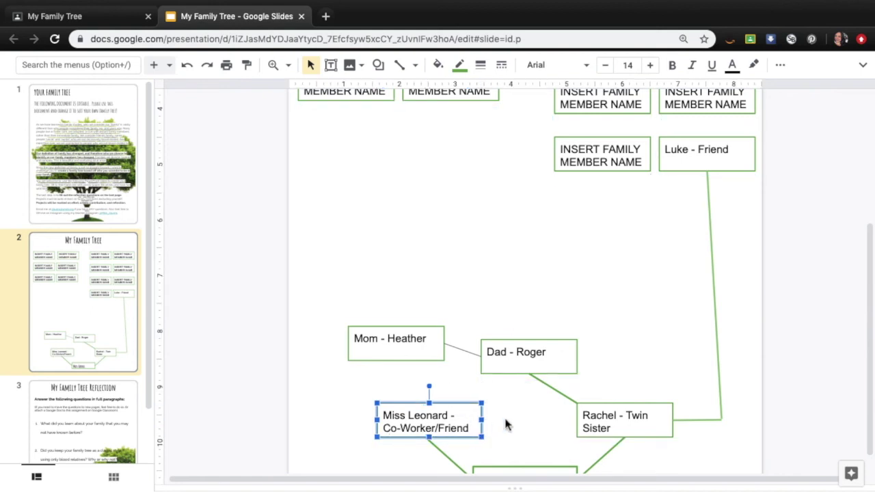
pyautogui.click(504, 421)
pyautogui.scroll(-1, 601, 316)
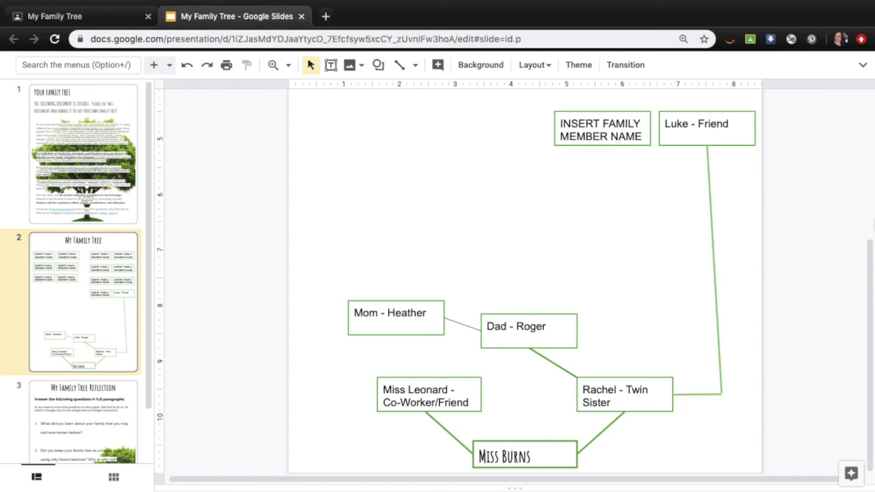
pyautogui.scroll(5, 852, 219)
pyautogui.scroll(2, 840, 160)
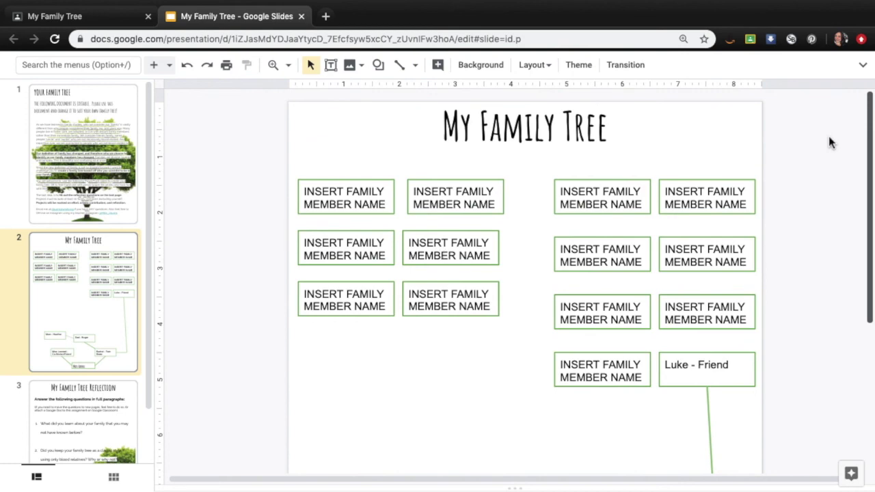
pyautogui.scroll(-6, 829, 143)
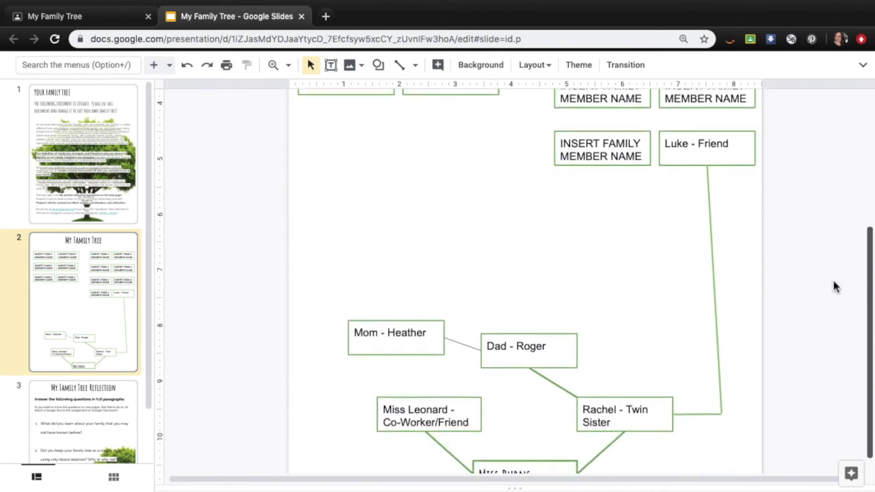